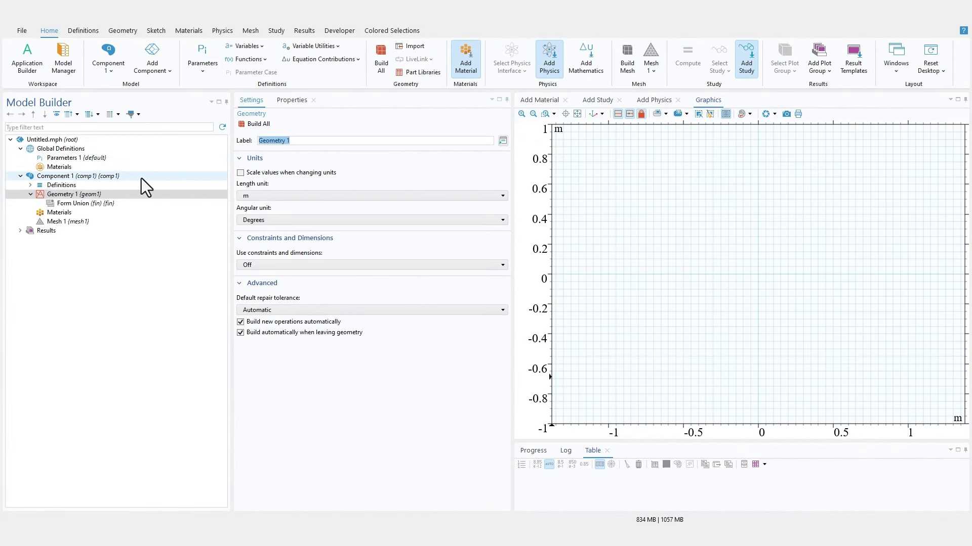
- Define global parameters n_type_c as 1e16[1/cm^3] and p_type_c as 3e16[1/cm^3], described as n-type and p-type
click(109, 158)
text(n_type_c	1e16[1/cm^3] p_type_c	3e16[1/cm^3])
click(444, 177)
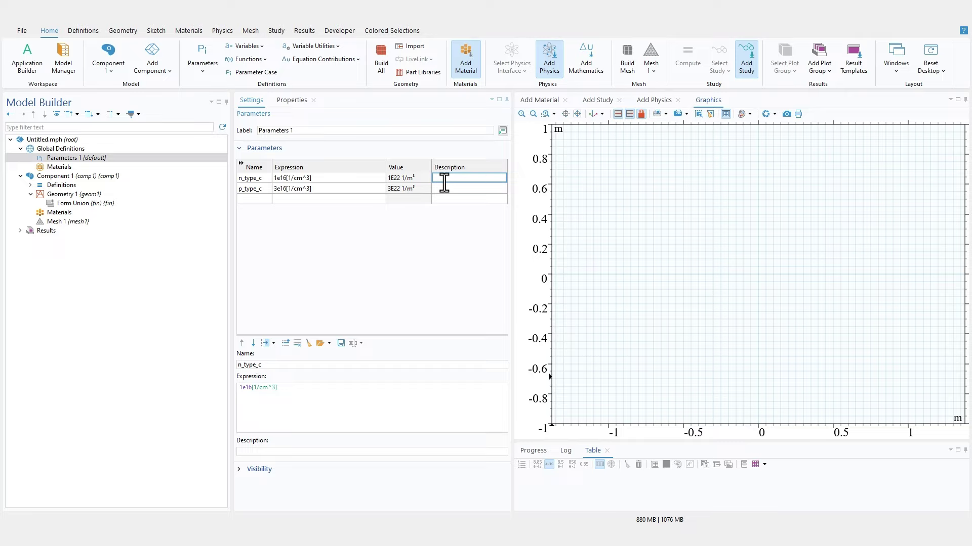
text(n-type)
click(455, 189)
text(p-type)
click(437, 239)
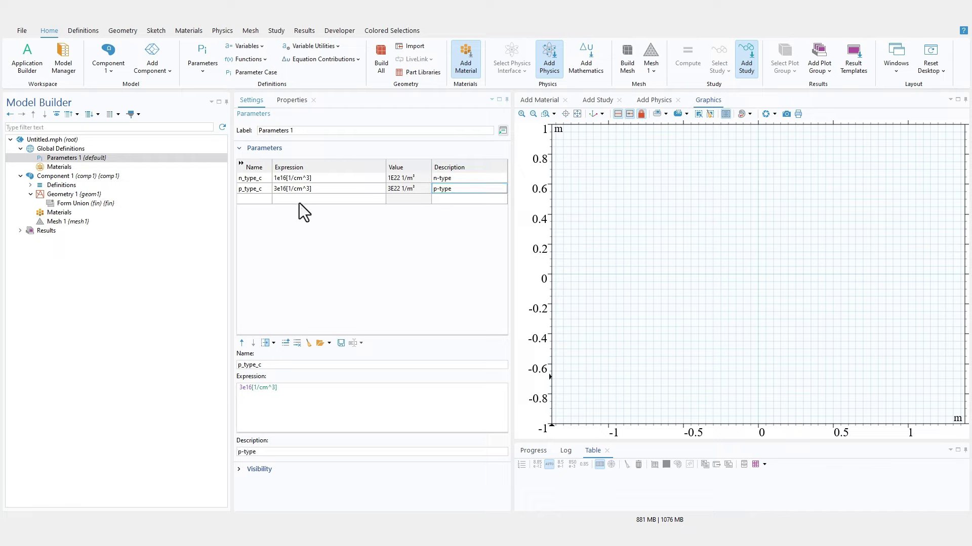
- Set the length unit of Geometry 1 to µm
click(78, 193)
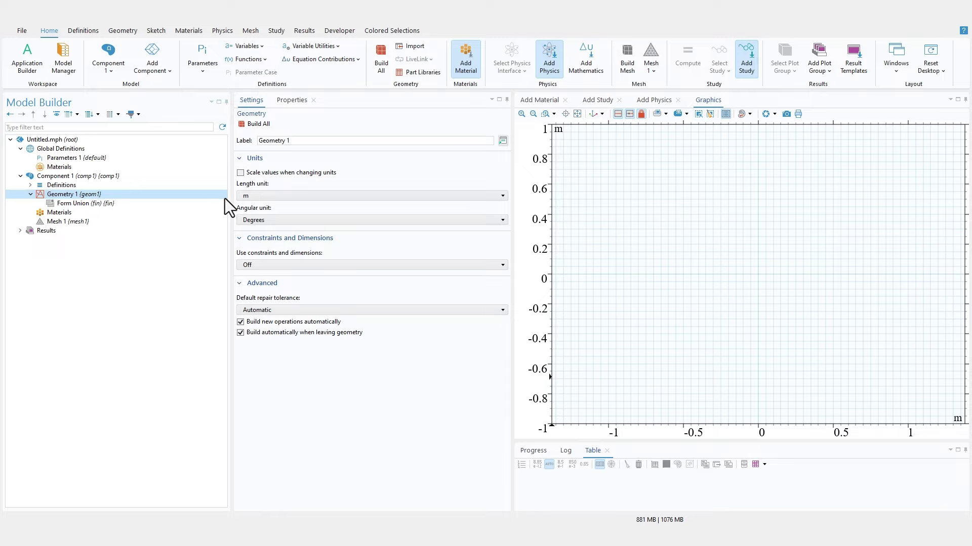
click(251, 197)
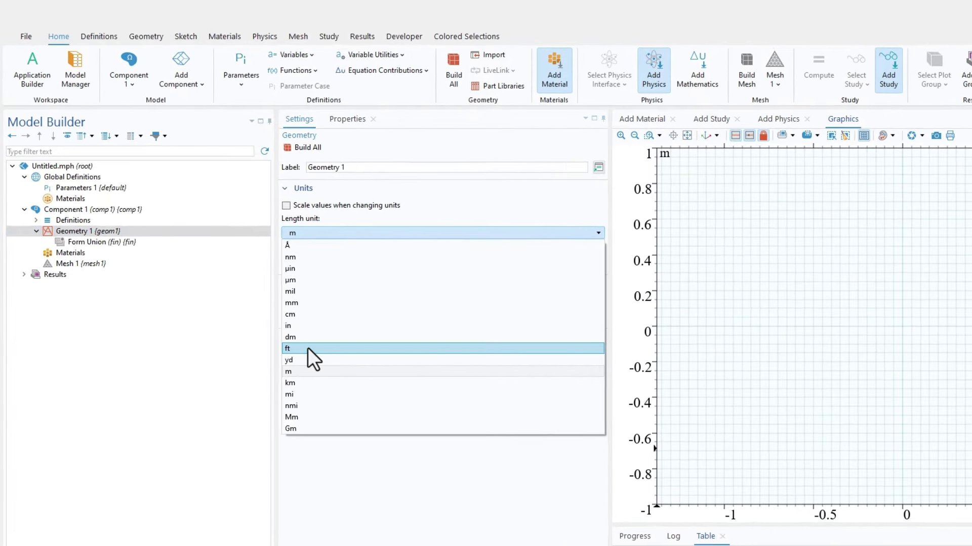
click(303, 280)
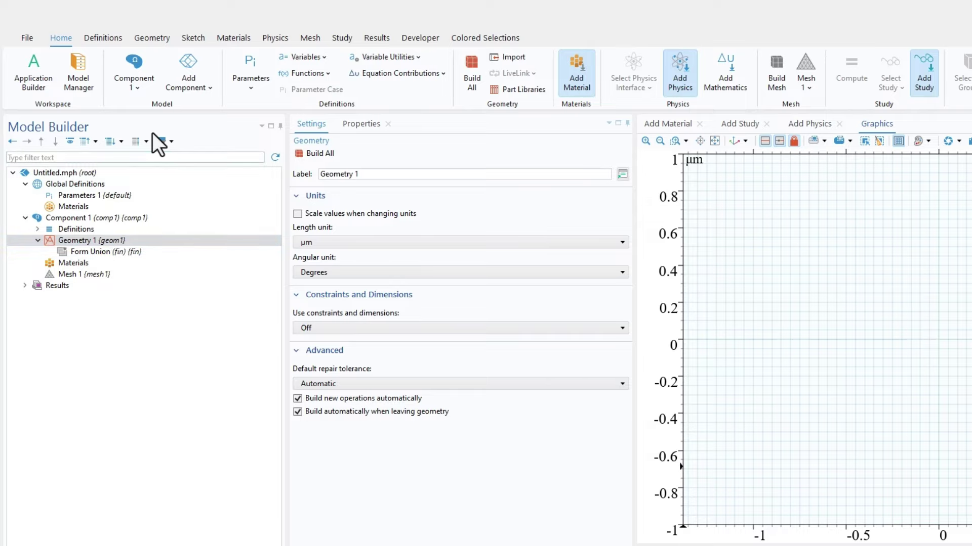
- Add a solid rectangle to the geometry, 1 µm wide and 0.2 µm high with its corner at the origin, and build it
click(154, 43)
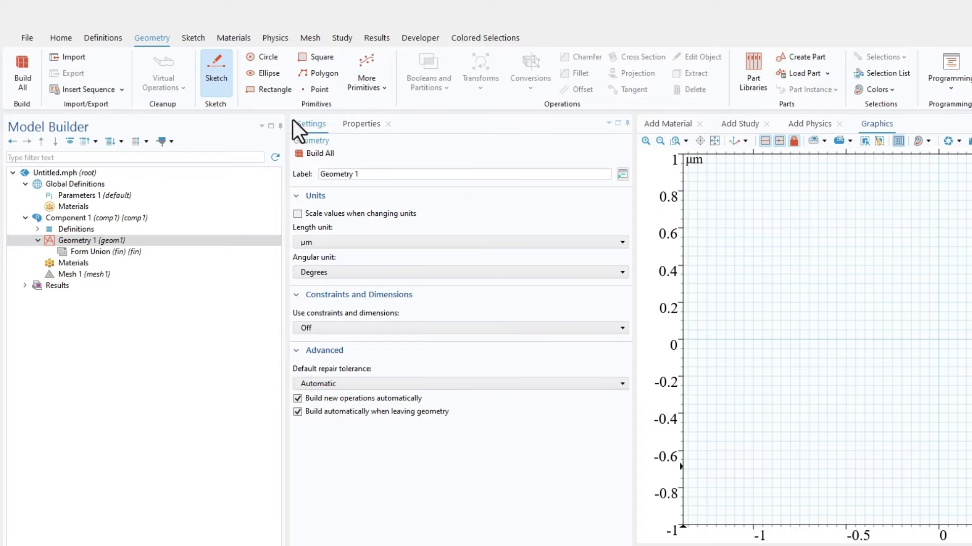
click(274, 90)
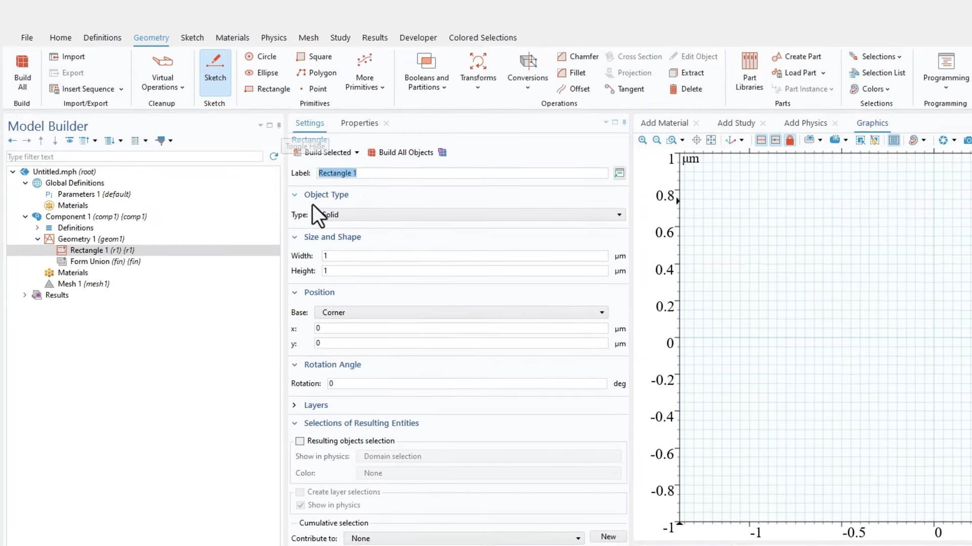
double_click(327, 271)
text(0.)
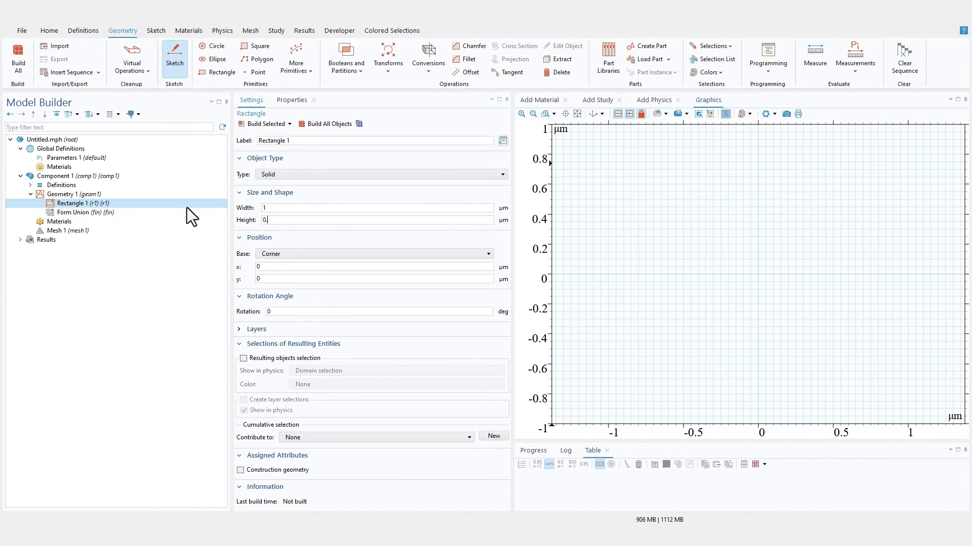
text(2)
click(281, 208)
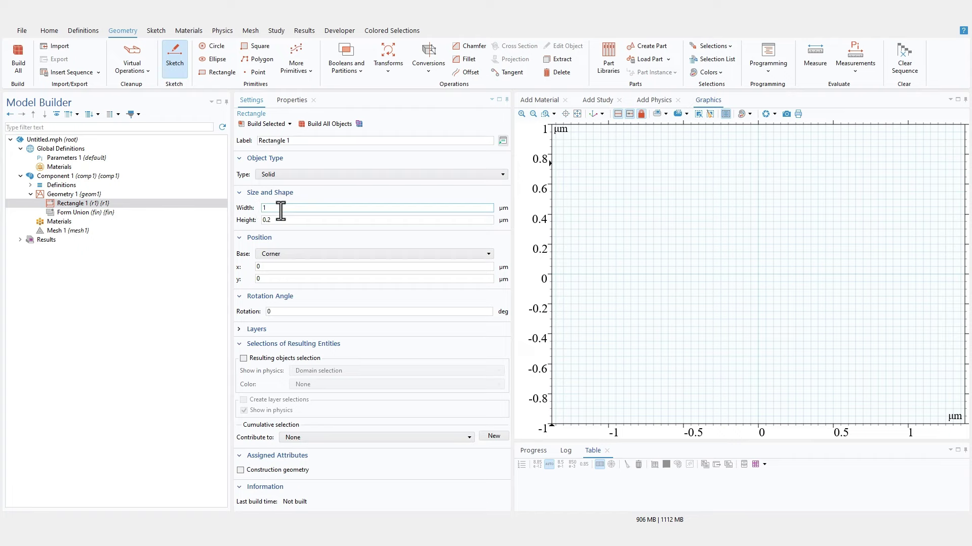
click(305, 124)
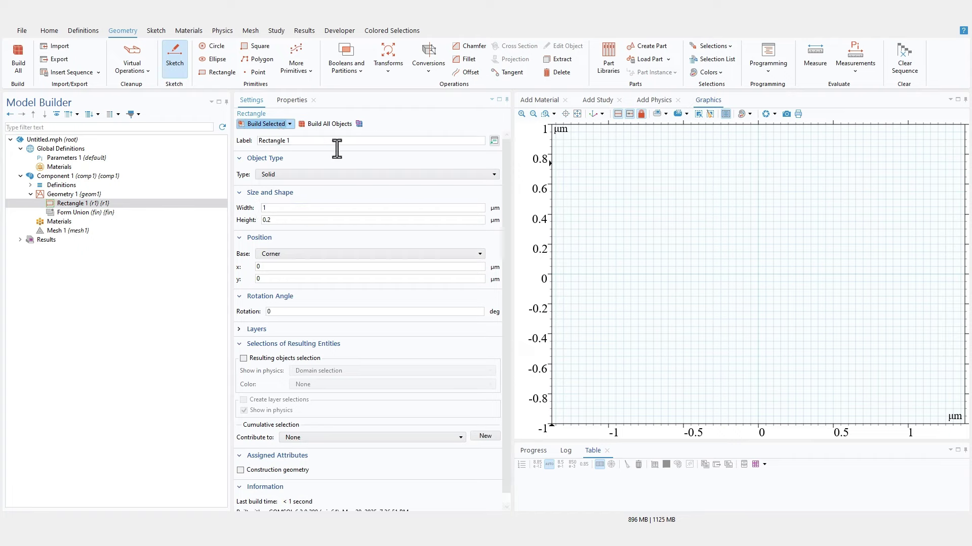
- Divide the rectangle with a 0.5 µm layer to the left instead of on the bottom, rebuild it and leave sketch mode
click(256, 331)
click(349, 360)
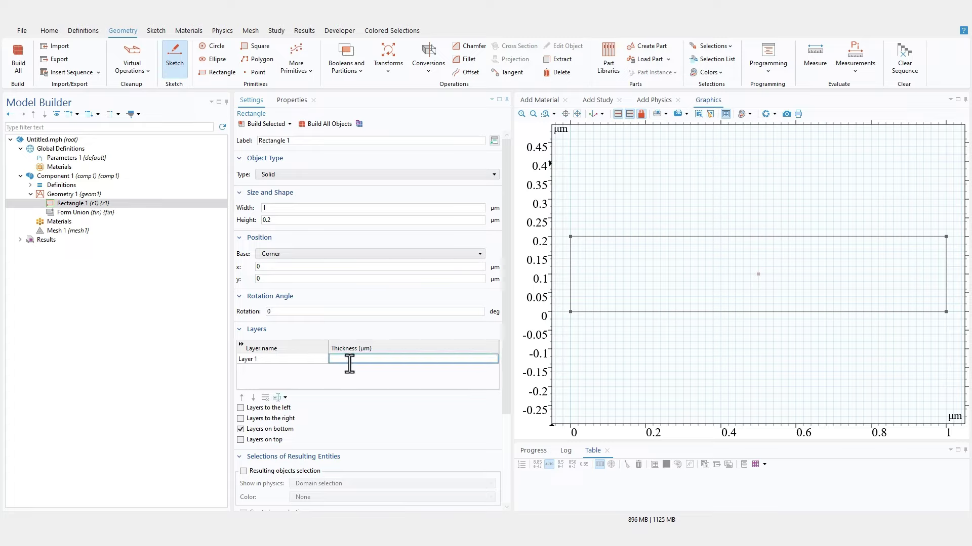
text(0.5)
click(240, 407)
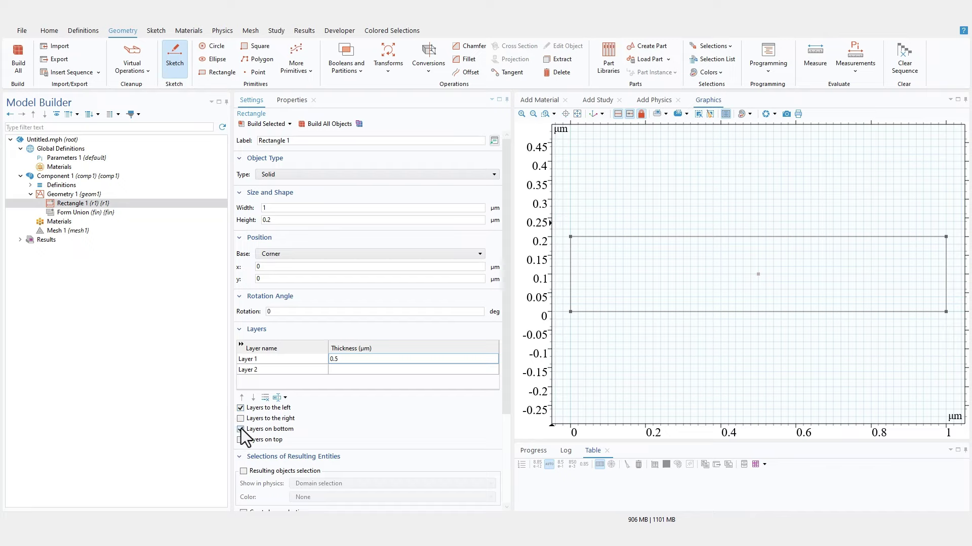
click(335, 125)
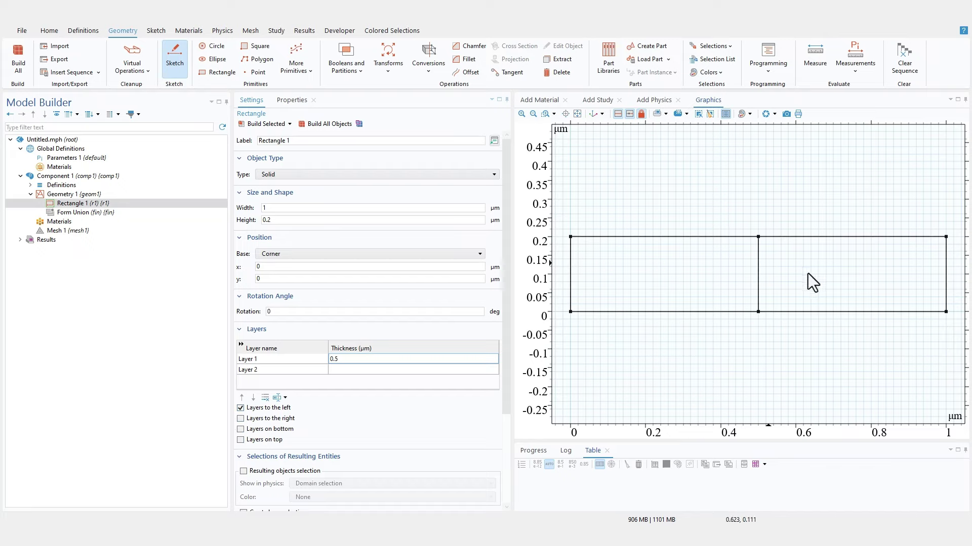
click(174, 60)
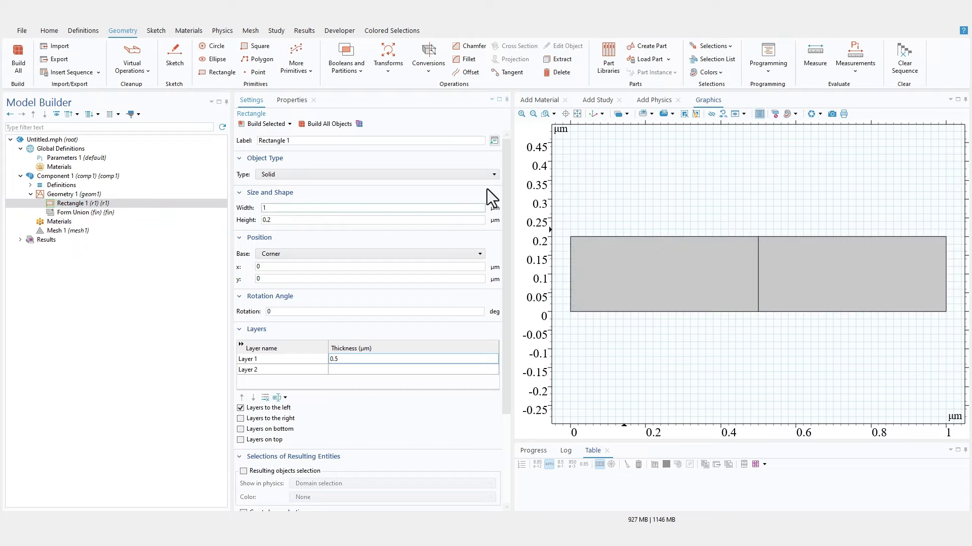
- Add the Semiconductor (semi) physics interface to Component 1
click(649, 100)
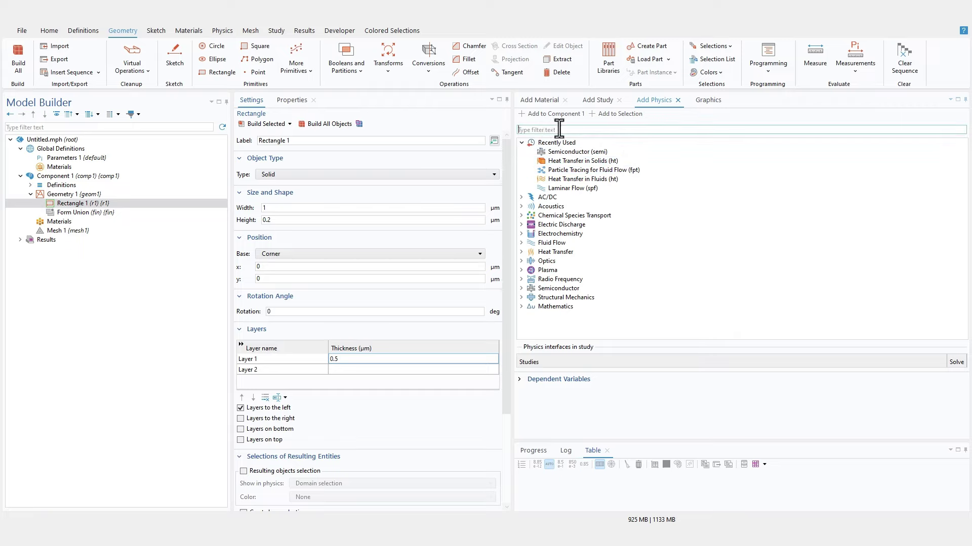
click(575, 150)
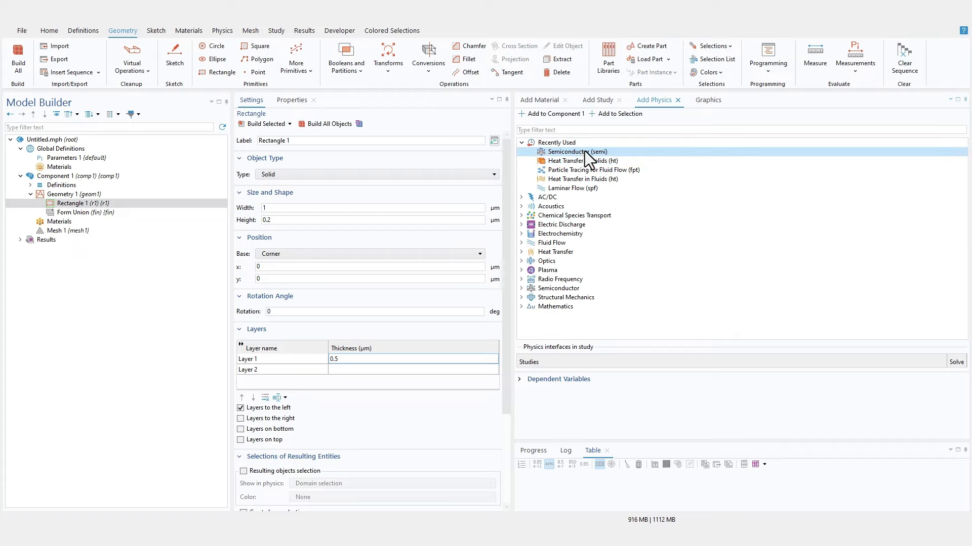
right_click(584, 151)
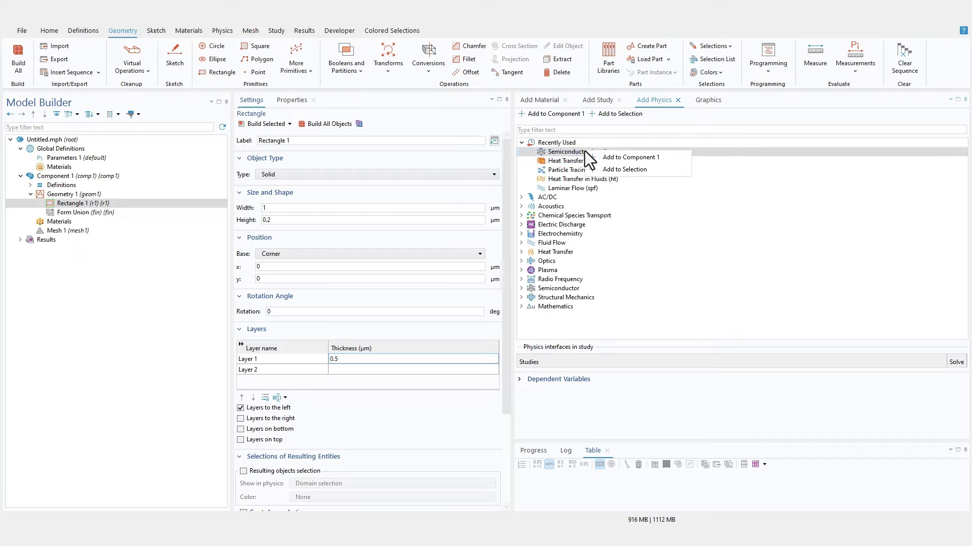
click(628, 158)
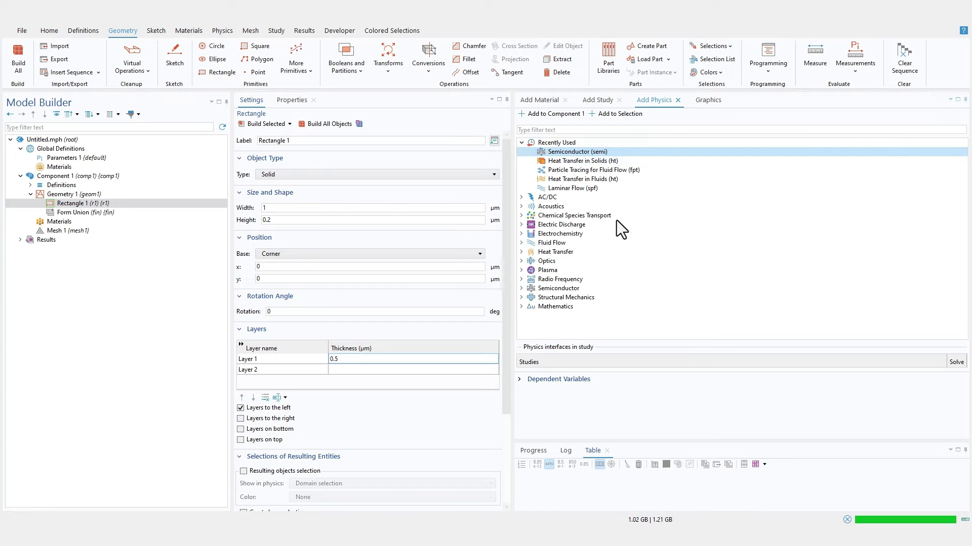
- Search the available physics interfaces for "semi" and clear the filter
click(650, 103)
click(570, 130)
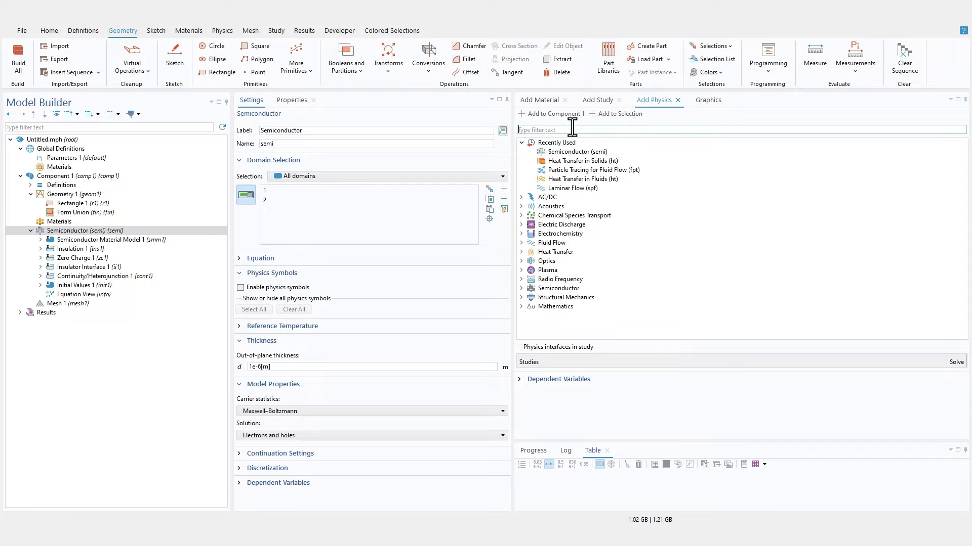
text(semi)
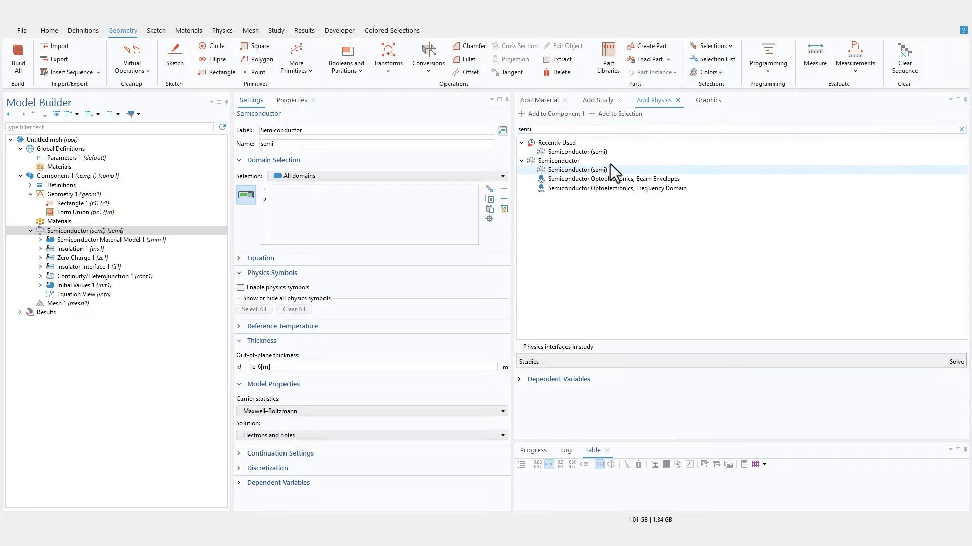
click(961, 130)
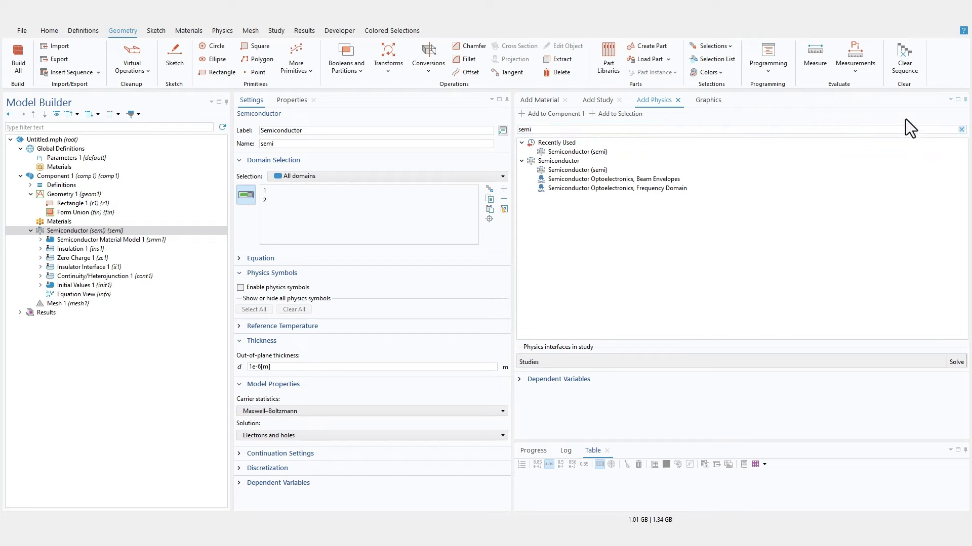
- Add the Si - Silicon material from the Semiconductors library to Component 1
click(77, 225)
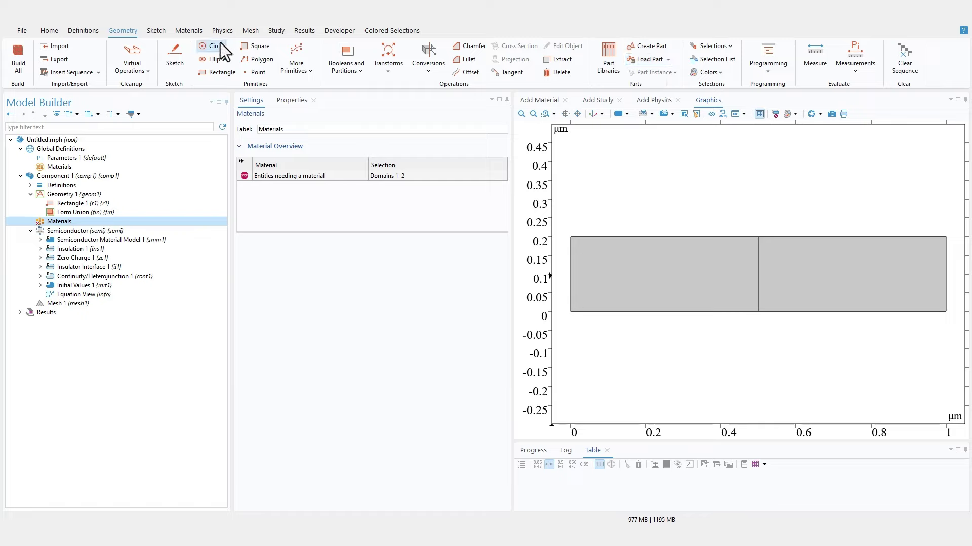
click(188, 31)
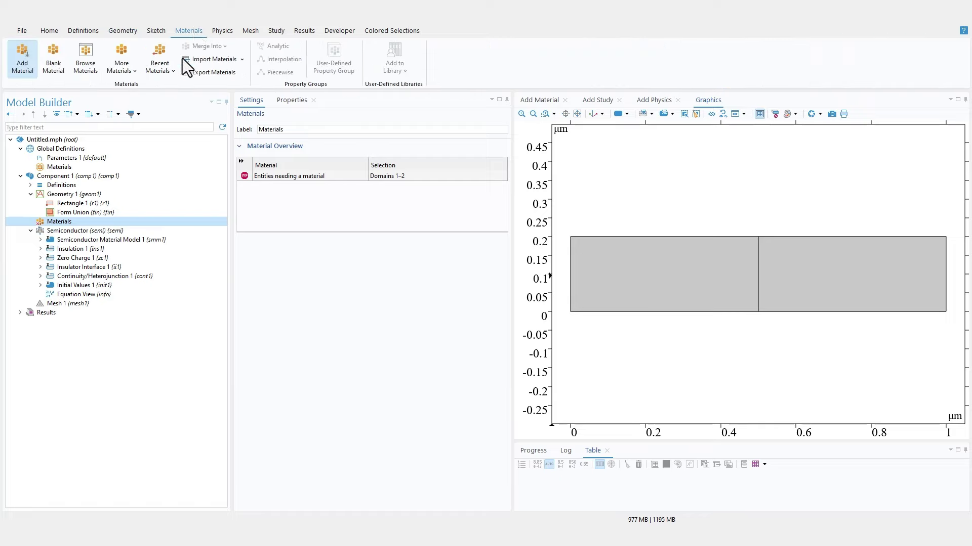
click(28, 64)
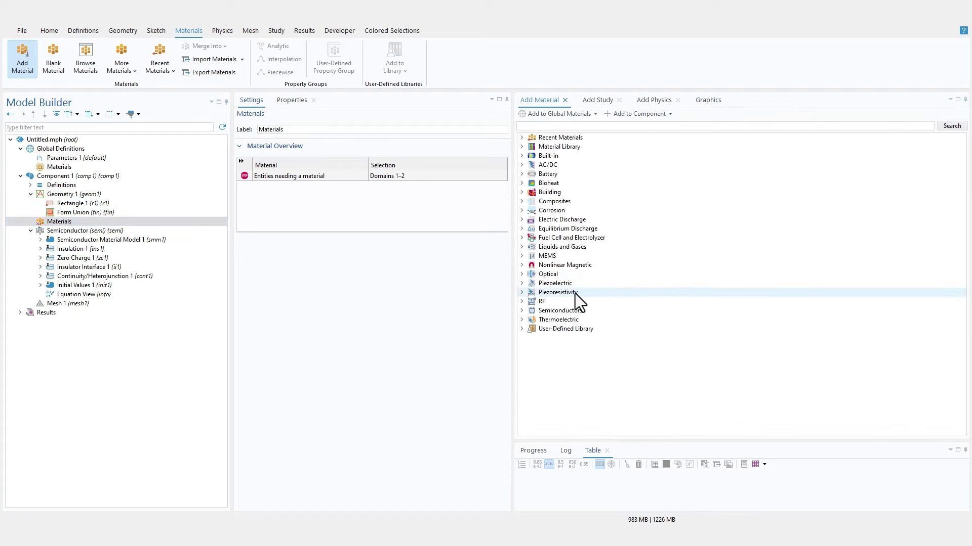
click(555, 311)
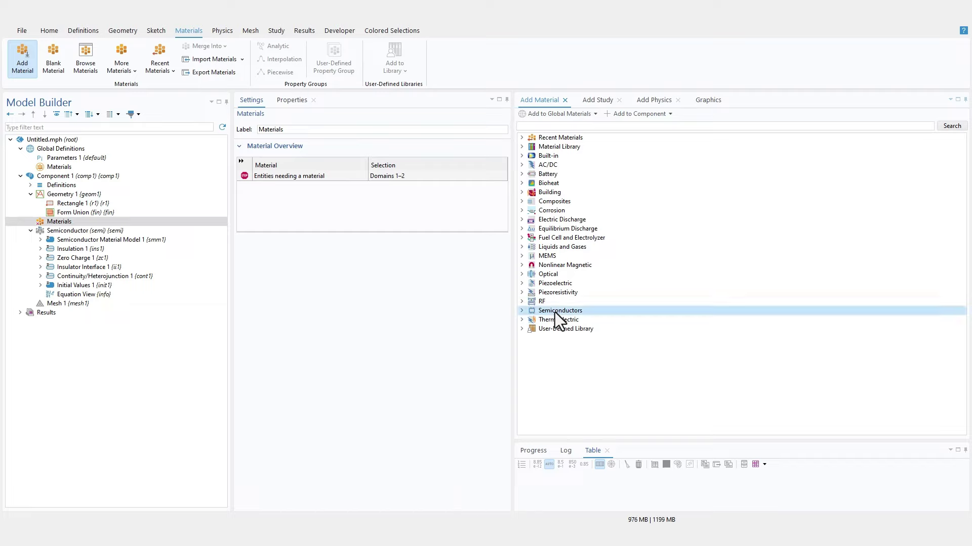
click(522, 311)
click(575, 322)
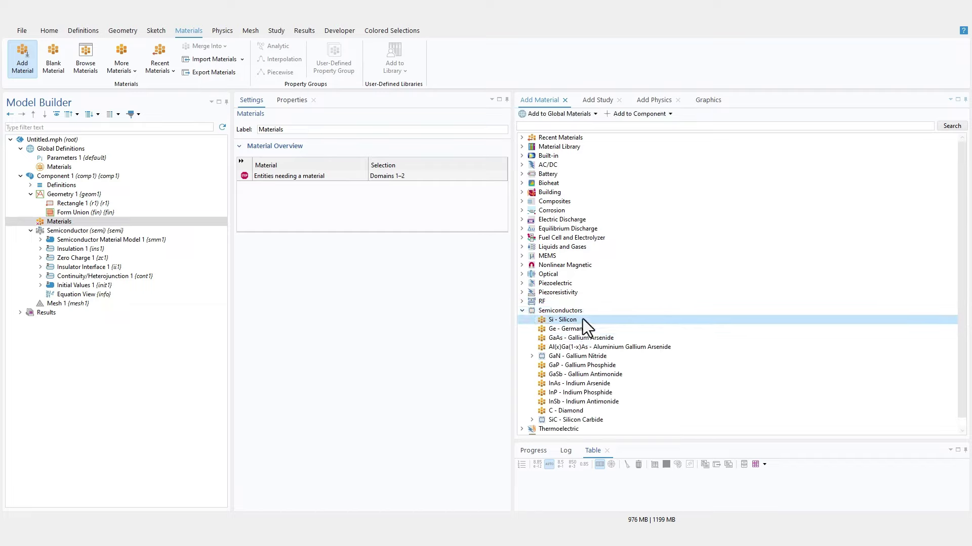
right_click(576, 321)
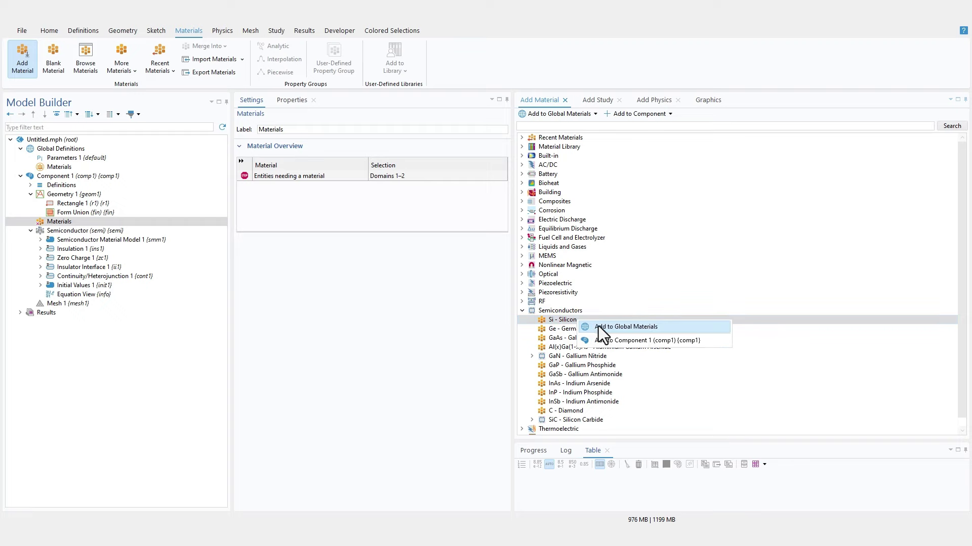
click(605, 338)
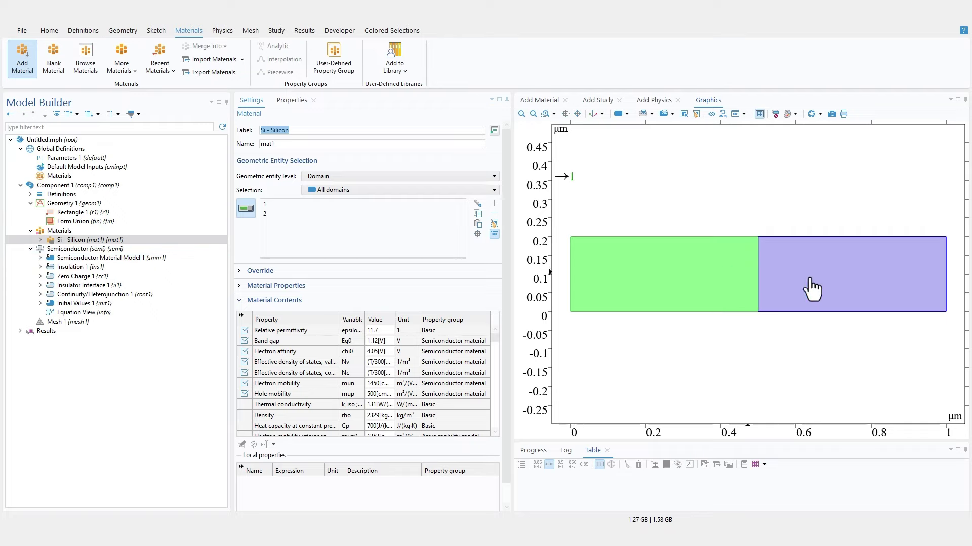
- Add an Analytic Doping Model to the Semiconductor interface
click(91, 250)
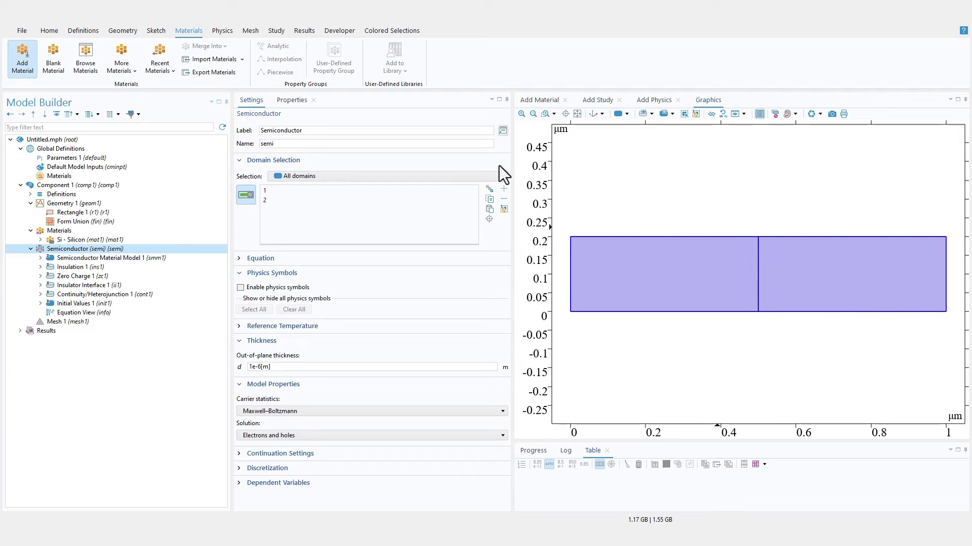
click(92, 232)
click(97, 250)
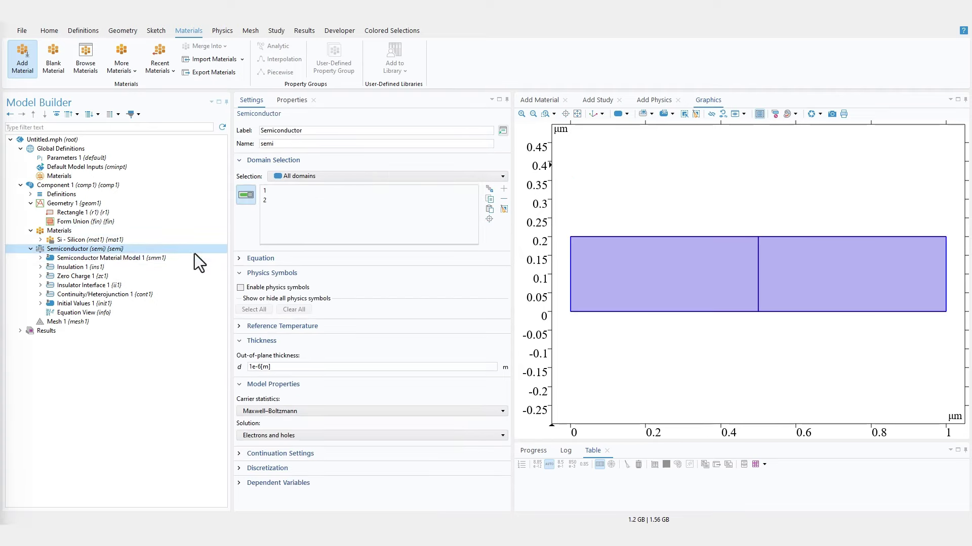
right_click(158, 248)
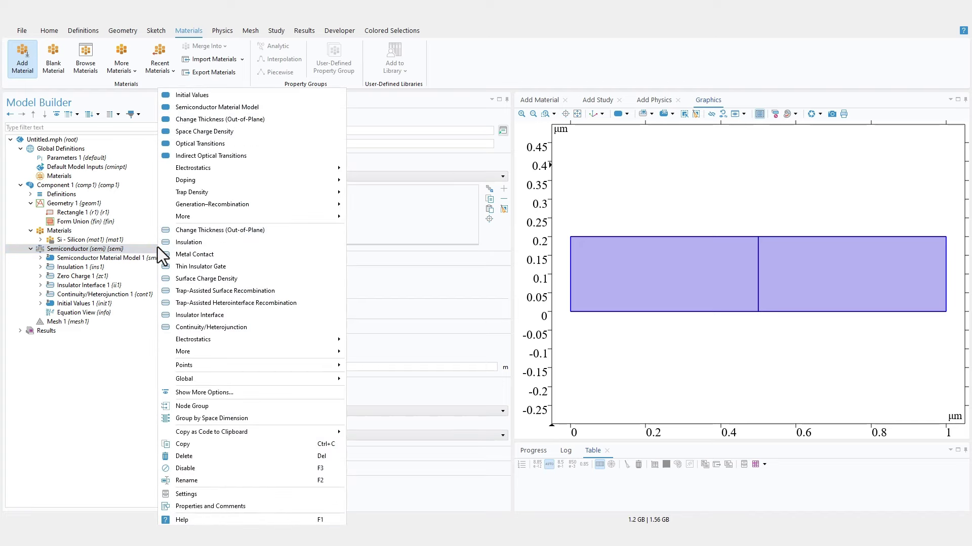
mouse_move(267, 182)
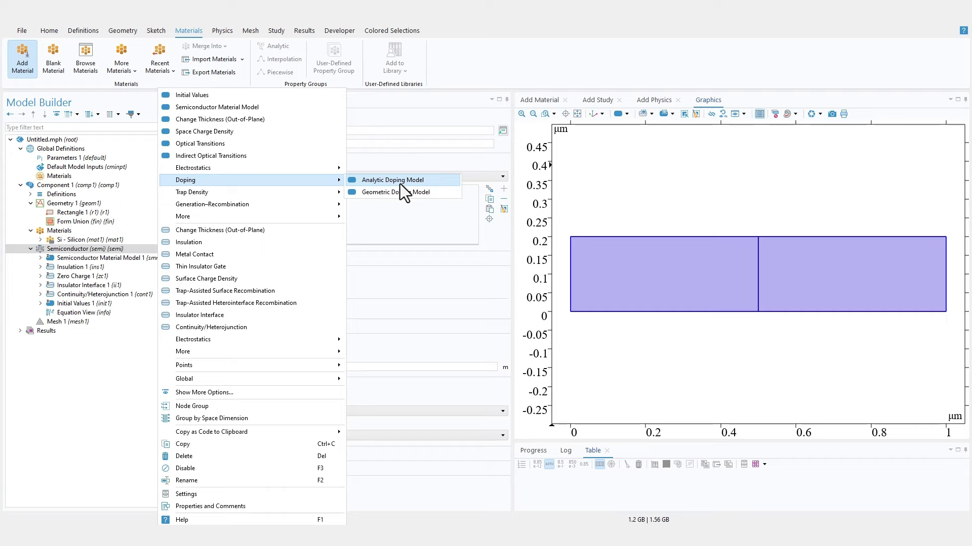
click(400, 184)
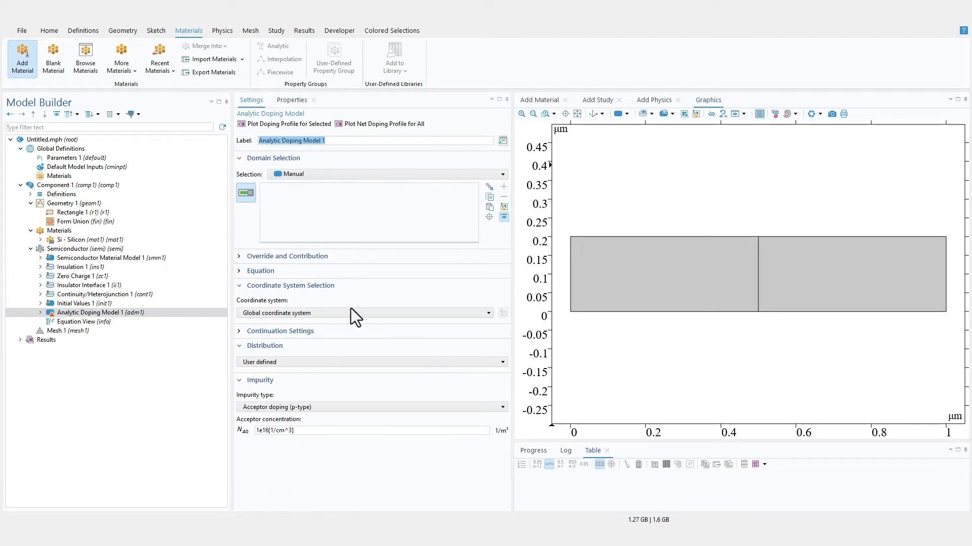
- Copy the name of the p-type concentration parameter, p_type_c, from Parameters 1
click(75, 156)
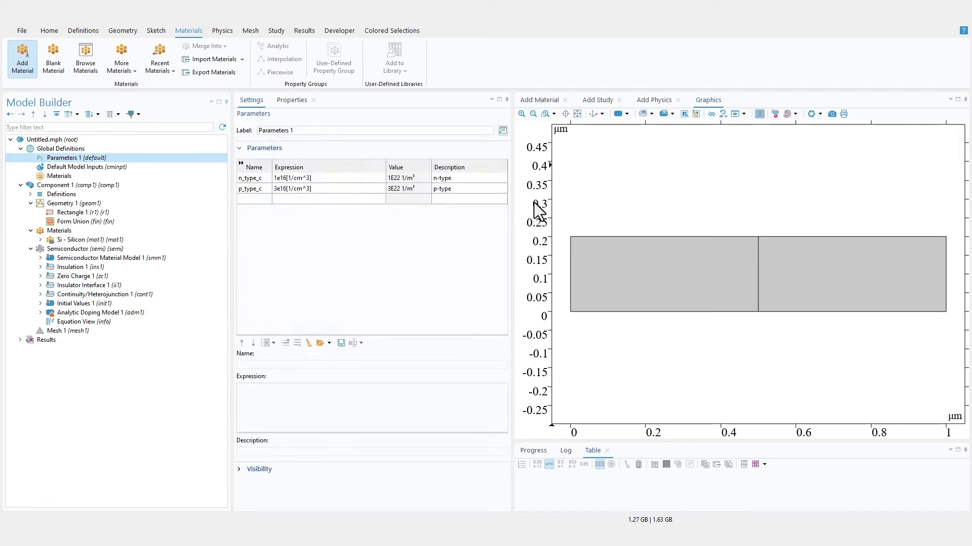
click(266, 188)
double_click(259, 189)
key(ctrl+c)
right_click(259, 189)
click(272, 199)
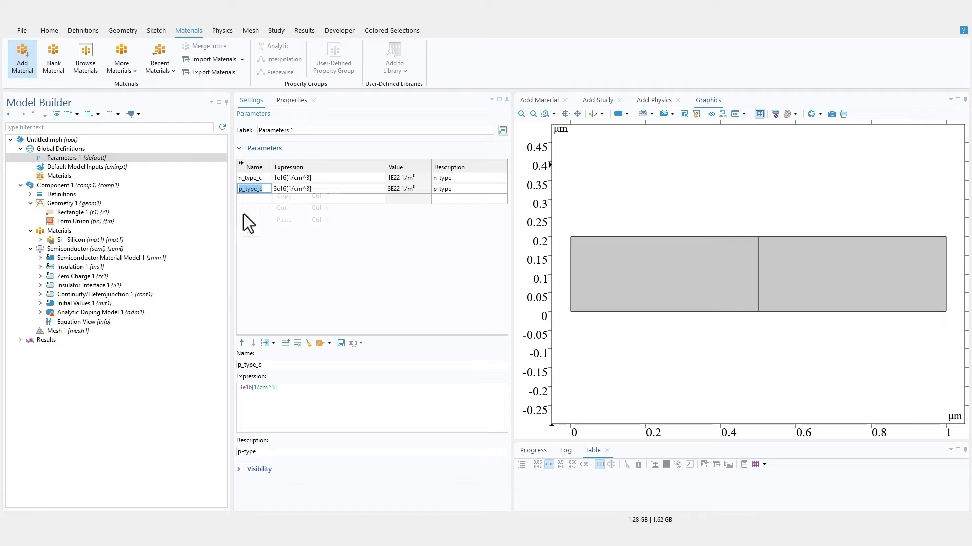
- Set the acceptor concentration of Analytic Doping Model 1 to p_type_c and assign the model to domain 1
click(131, 311)
drag(303, 430, 250, 432)
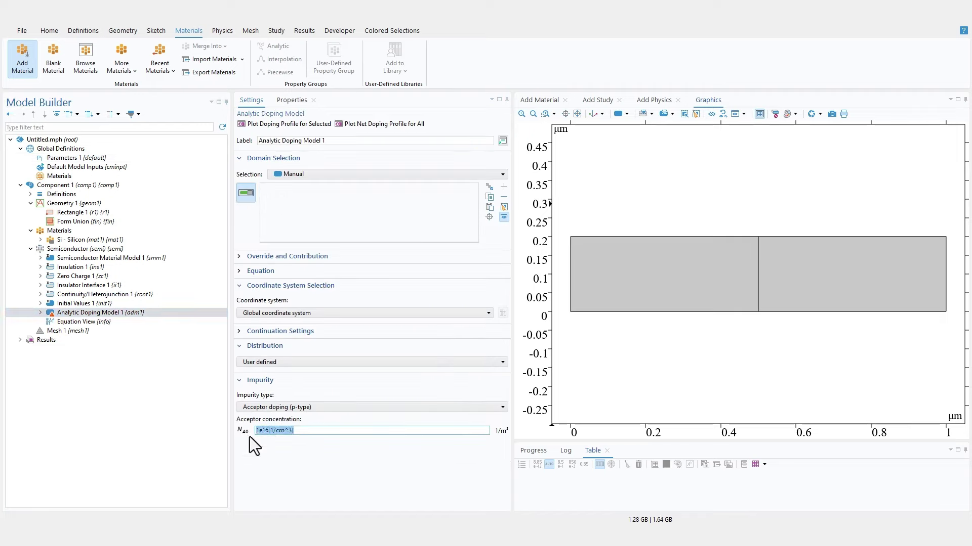
key(ctrl+v)
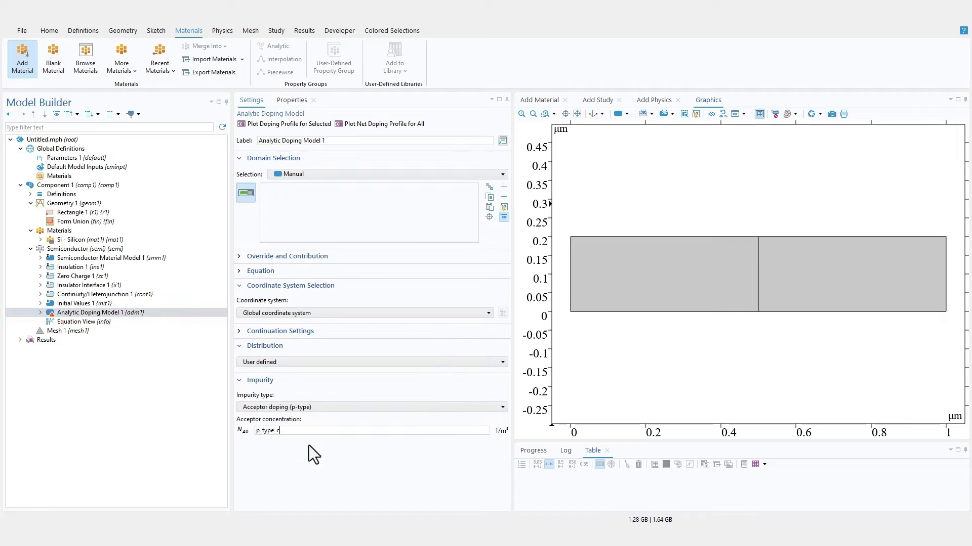
click(674, 278)
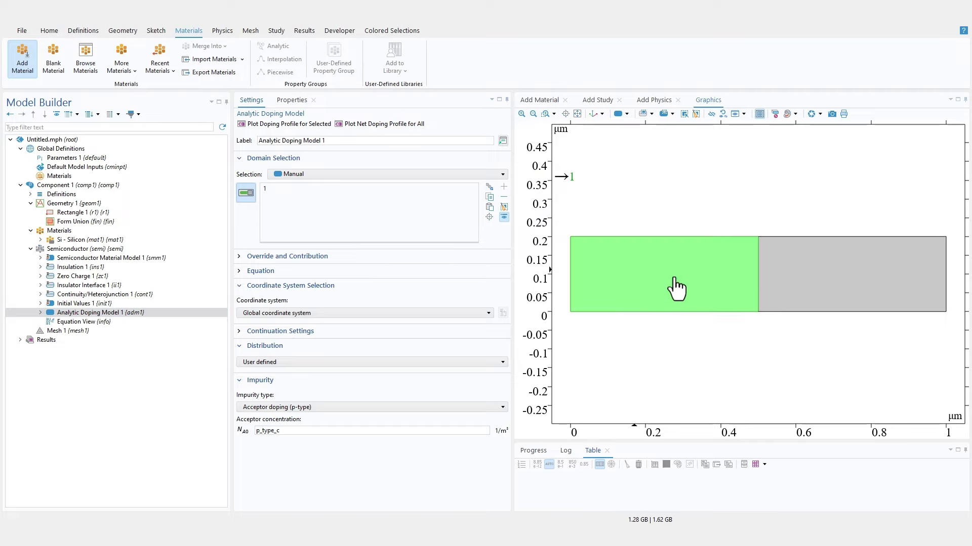
- Duplicate Analytic Doping Model 1 and replace the copy's domain selection with domain 2
right_click(117, 314)
click(157, 372)
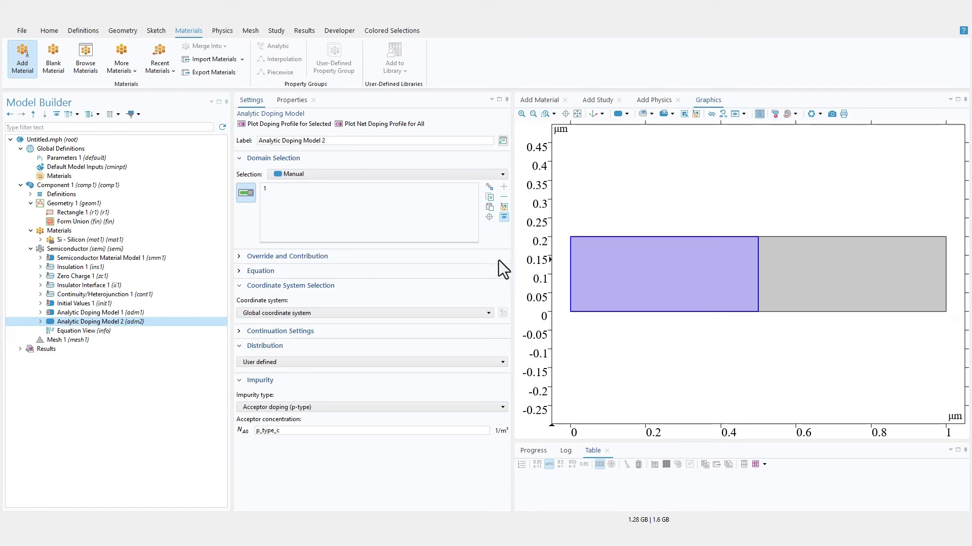
click(503, 207)
click(826, 305)
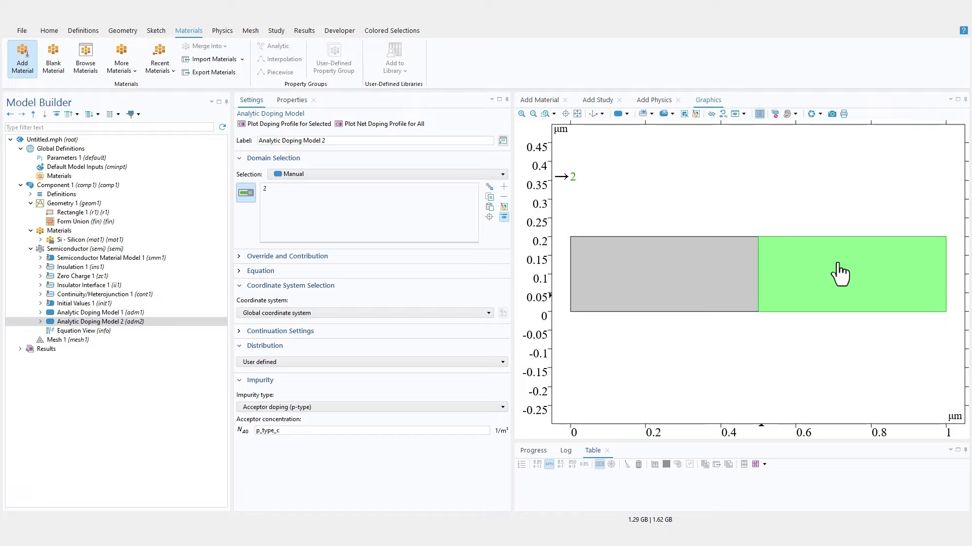
click(315, 407)
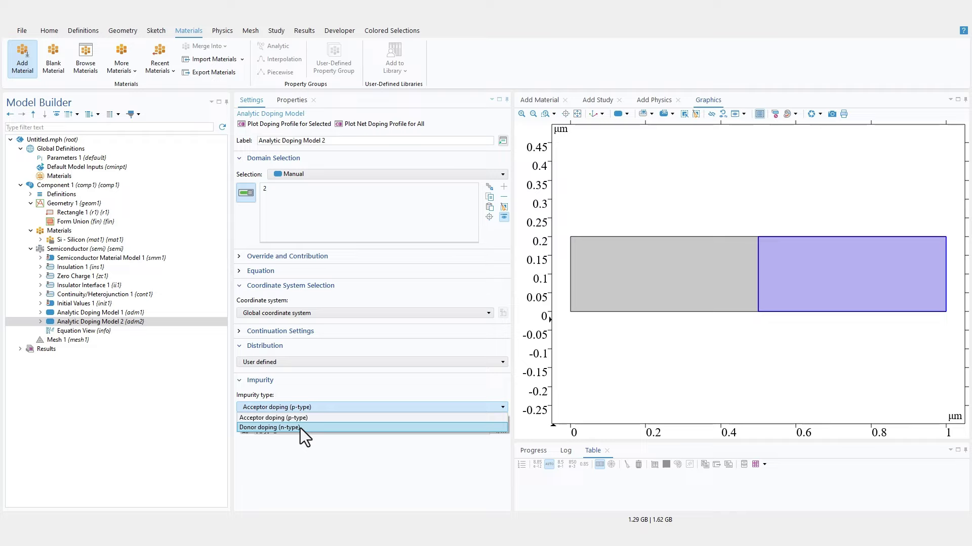
click(546, 190)
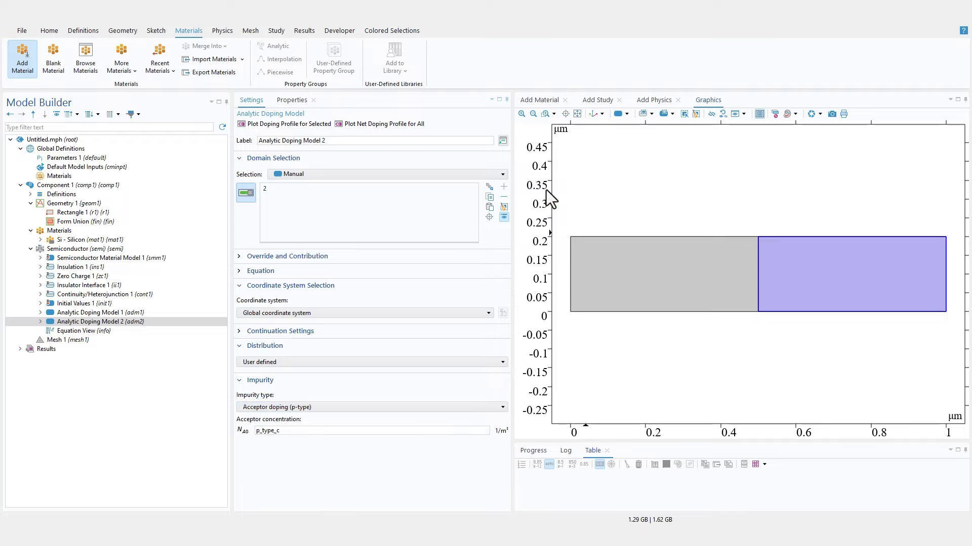
click(308, 408)
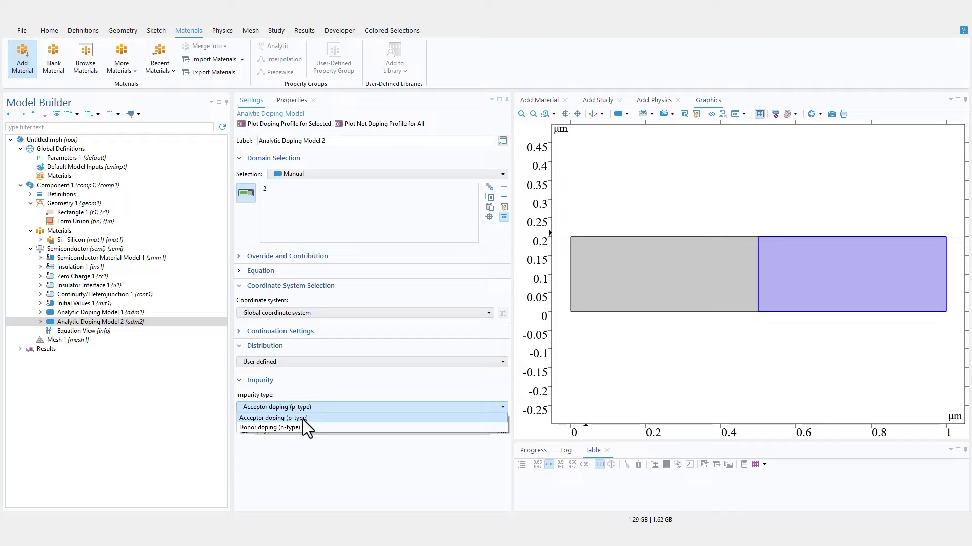
click(302, 418)
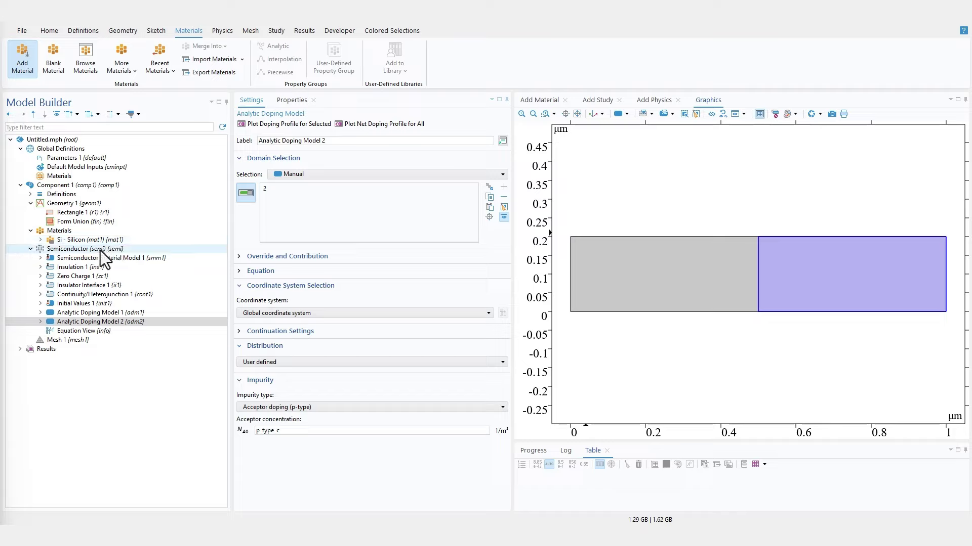
- Add a Semiconductor Equilibrium study for the Semiconductor interface
click(602, 100)
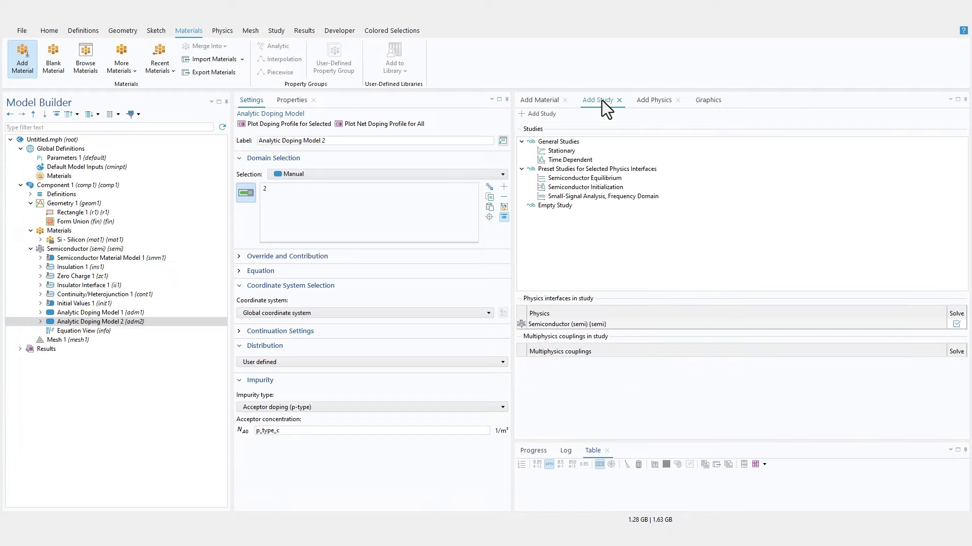
click(574, 177)
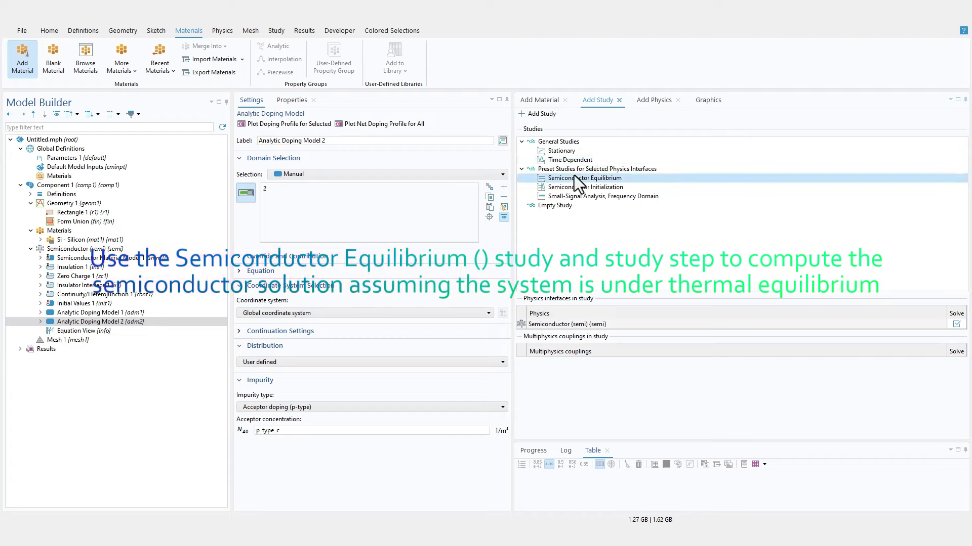
double_click(611, 180)
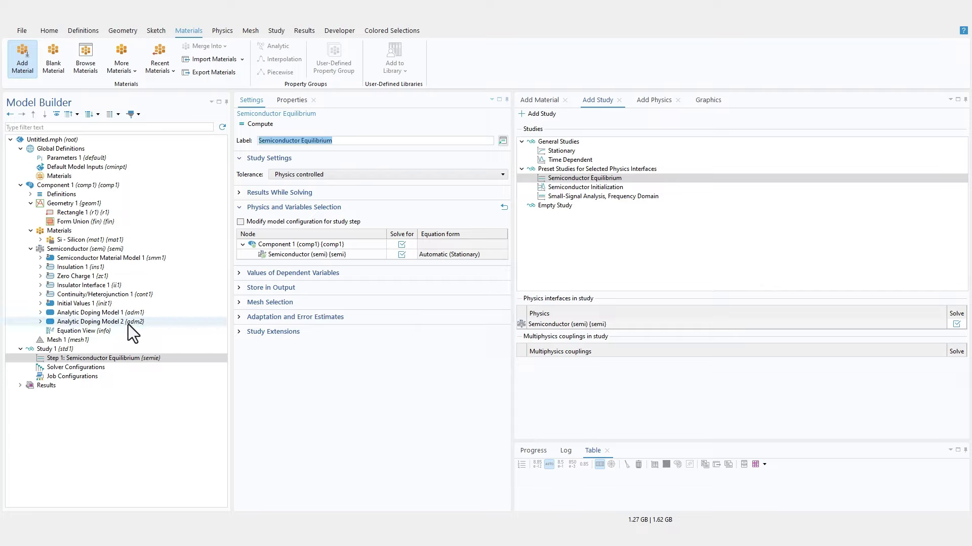
click(125, 358)
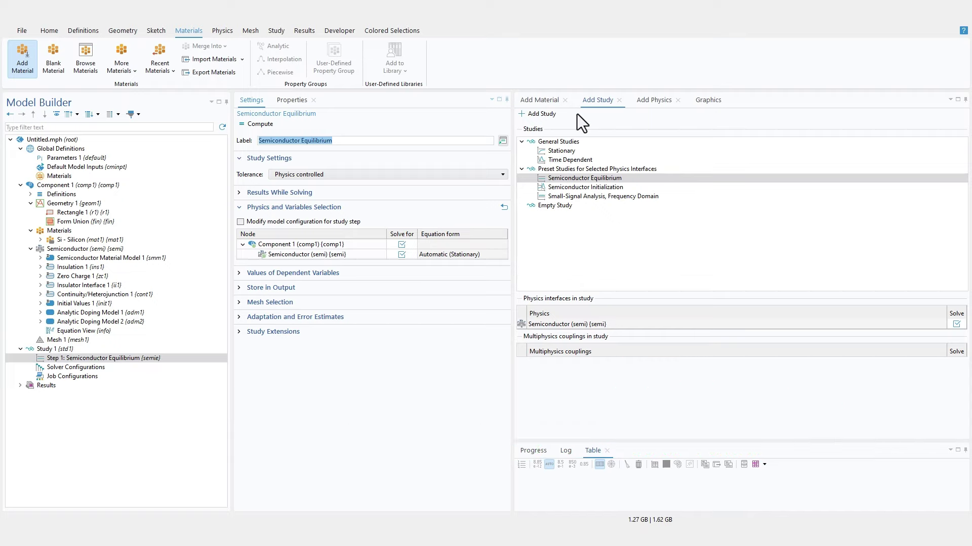
- Compute the Semiconductor Equilibrium study with the geometry view displayed
click(649, 101)
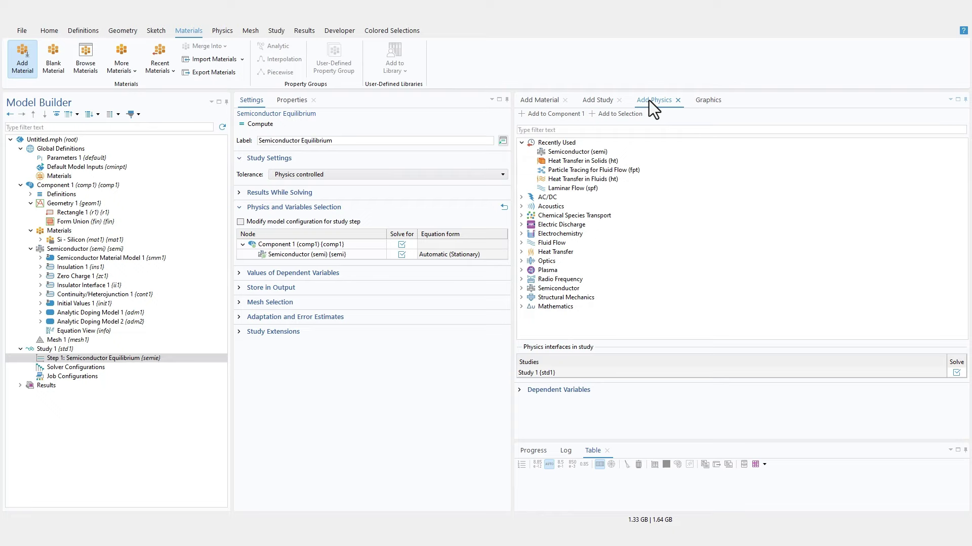
click(707, 100)
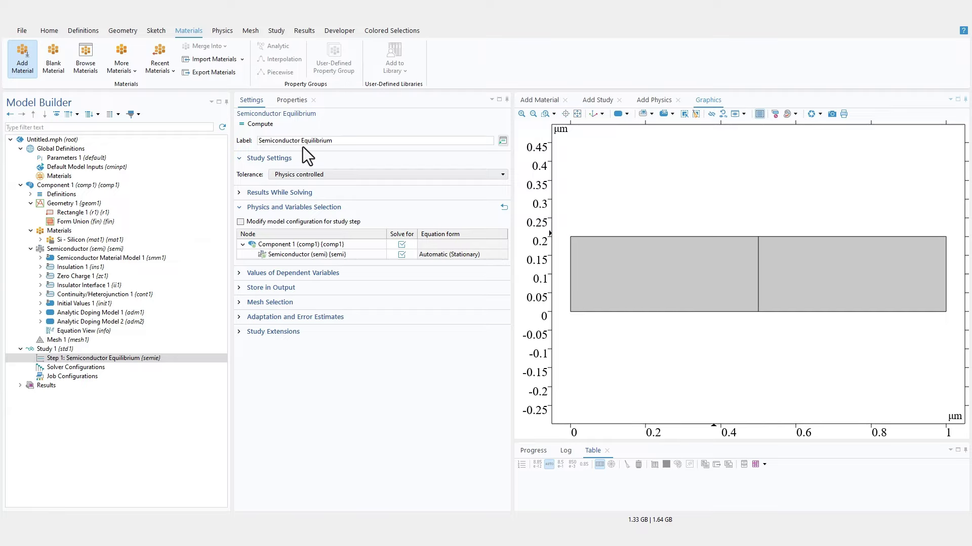
click(260, 124)
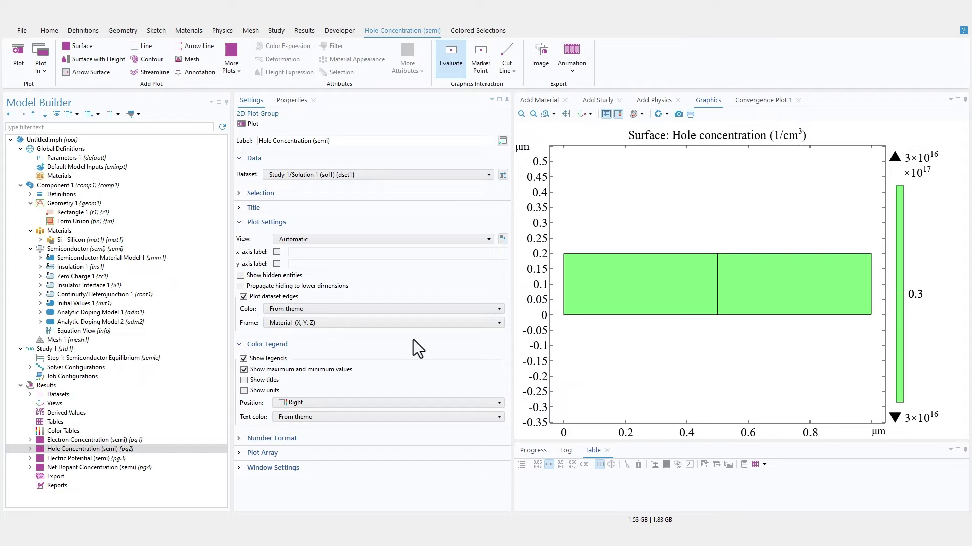
- Change the acceptor concentration of Analytic Doping Model 2 to n_type_c
click(129, 314)
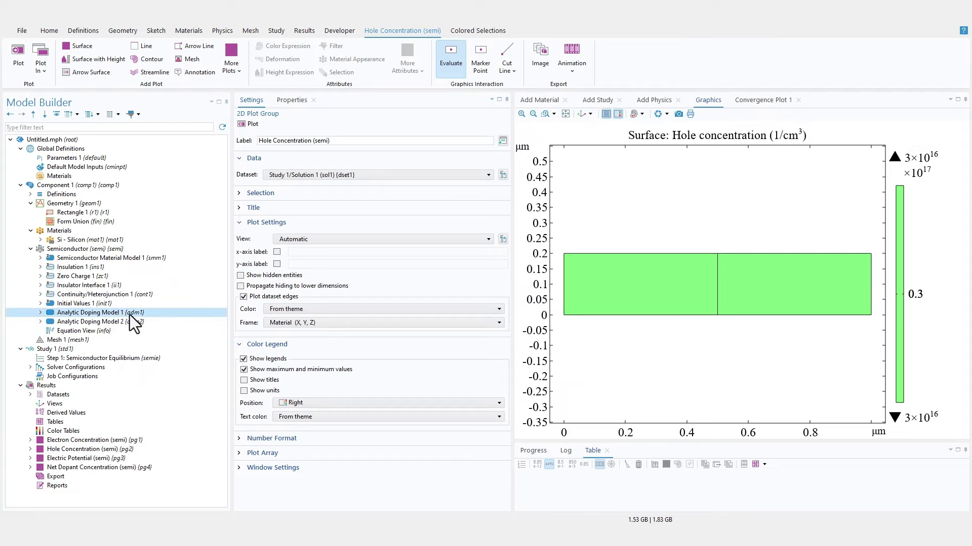
click(136, 321)
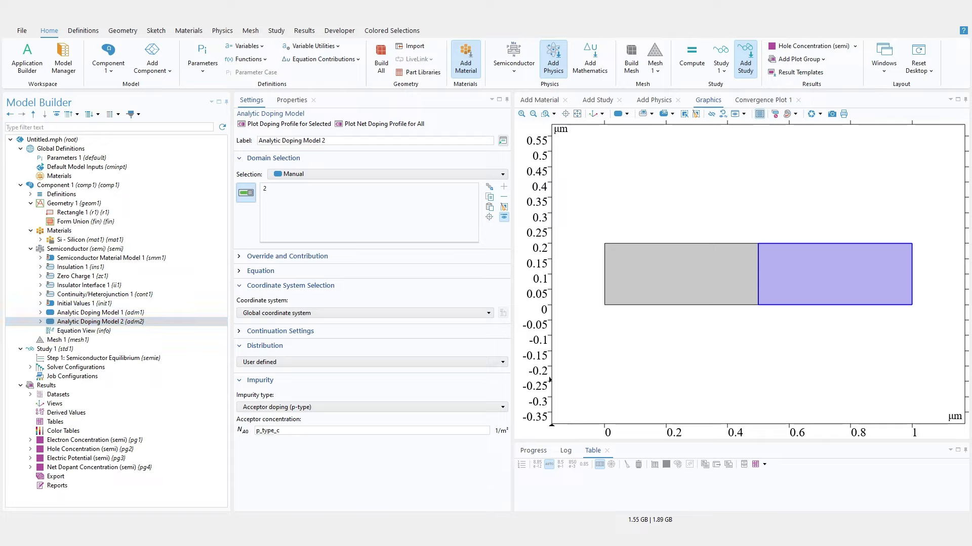
click(145, 316)
click(144, 323)
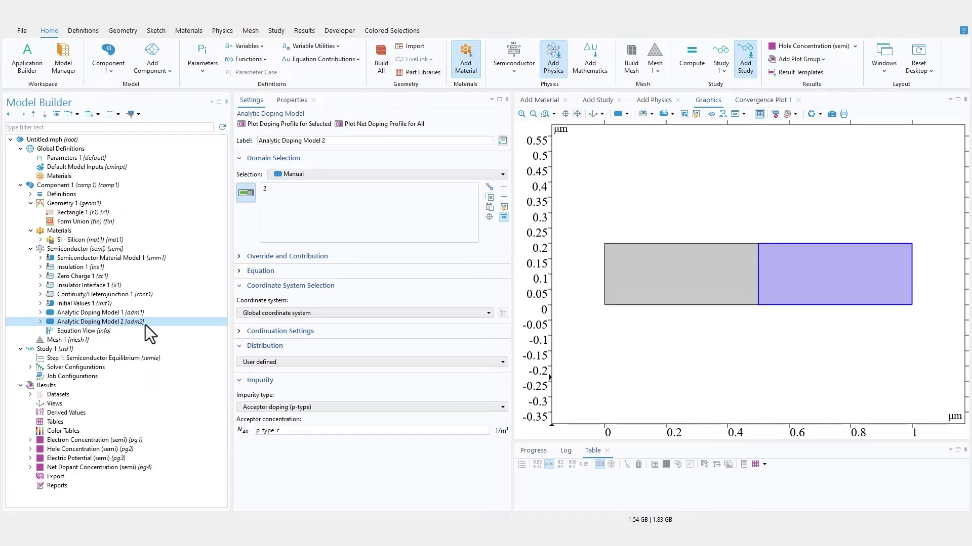
click(255, 432)
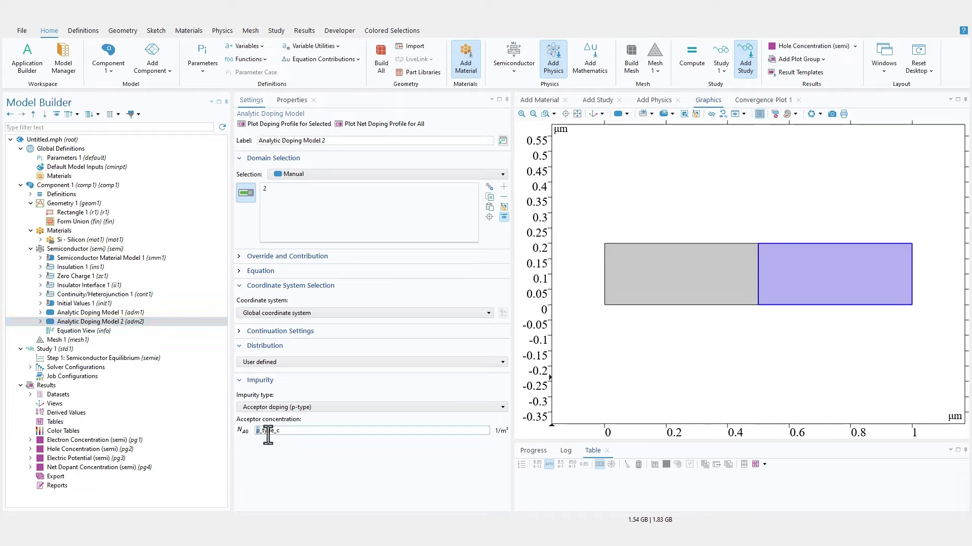
text(n)
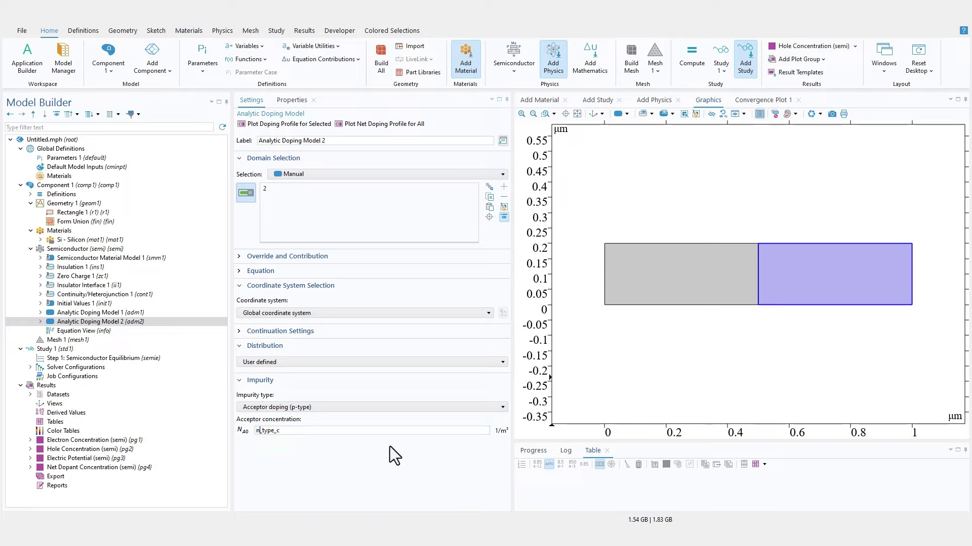
- Switch the impurity type of Analytic Doping Model 2 to Donor doping (n-type)
click(332, 406)
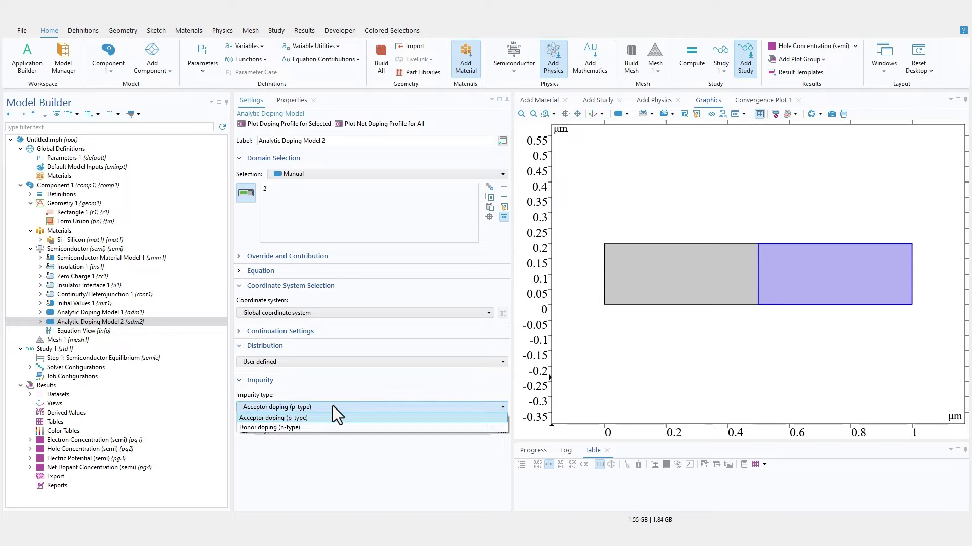
click(296, 424)
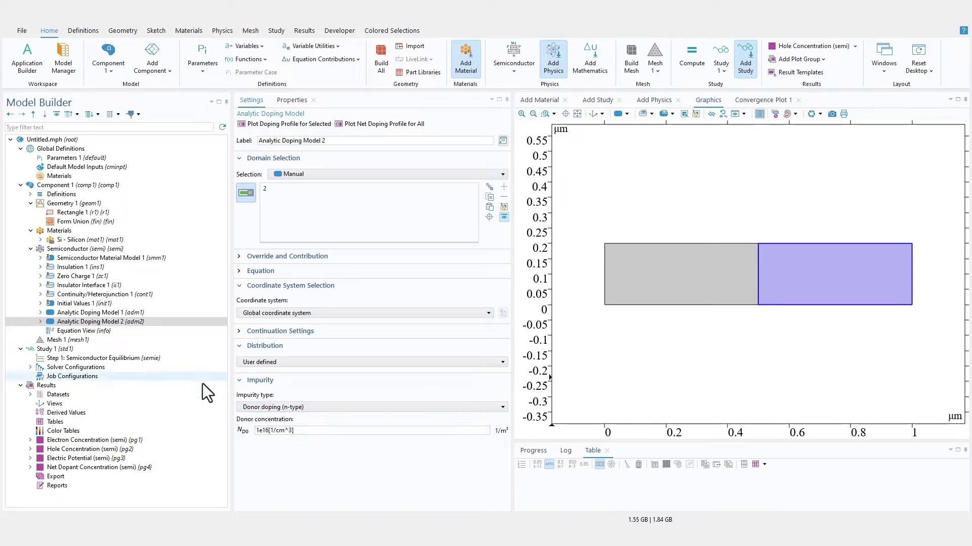
click(148, 317)
click(146, 321)
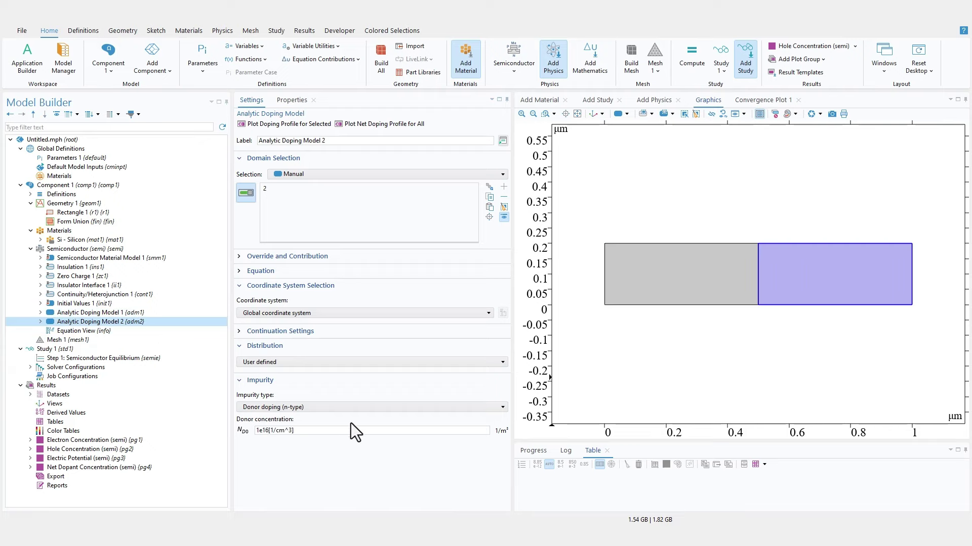
- Copy the parameter name n_type_c from Parameters 1 and use it as the donor concentration of Analytic Doping Model 2
click(76, 158)
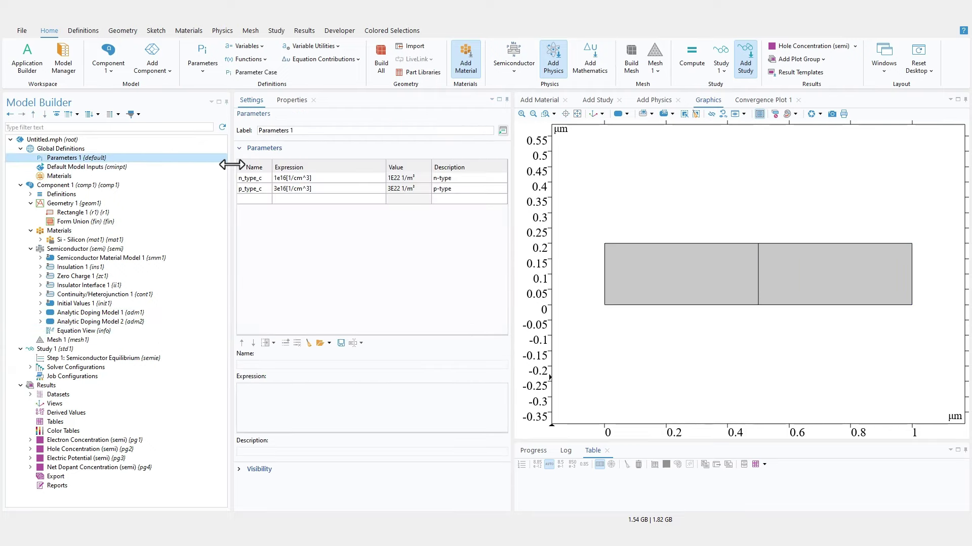
double_click(264, 179)
key(ctrl+c)
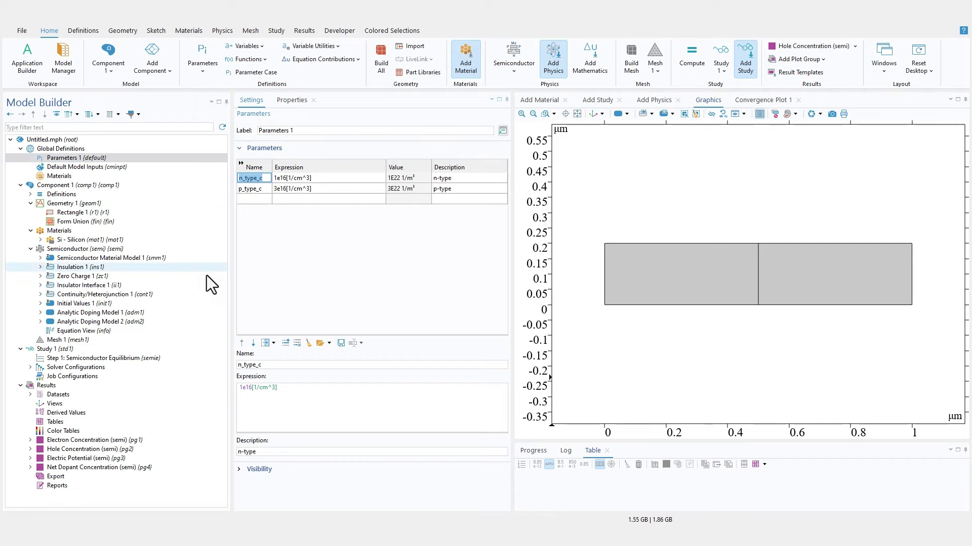
click(144, 323)
drag(311, 430, 217, 430)
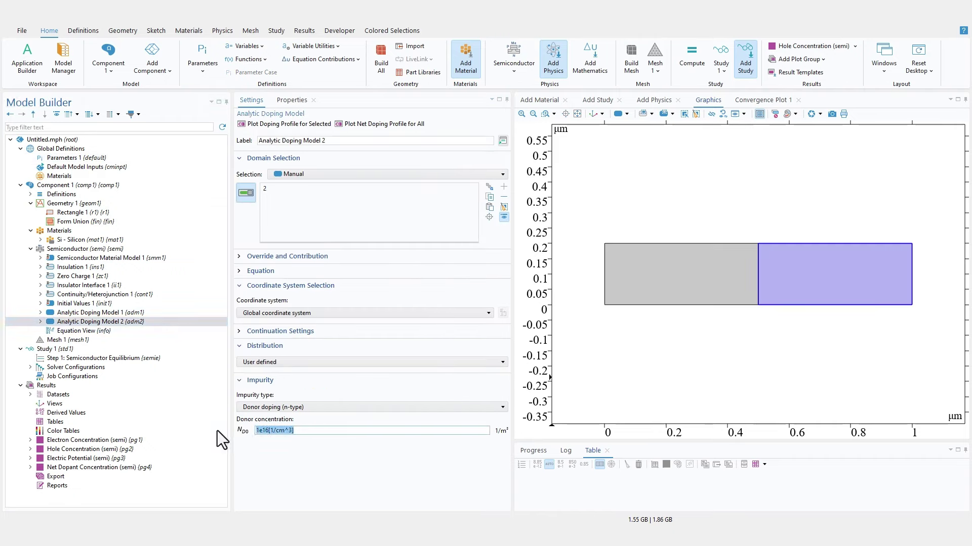
key(ctrl+v)
- Recompute Study 1 with the donor doping on domain 2
click(92, 348)
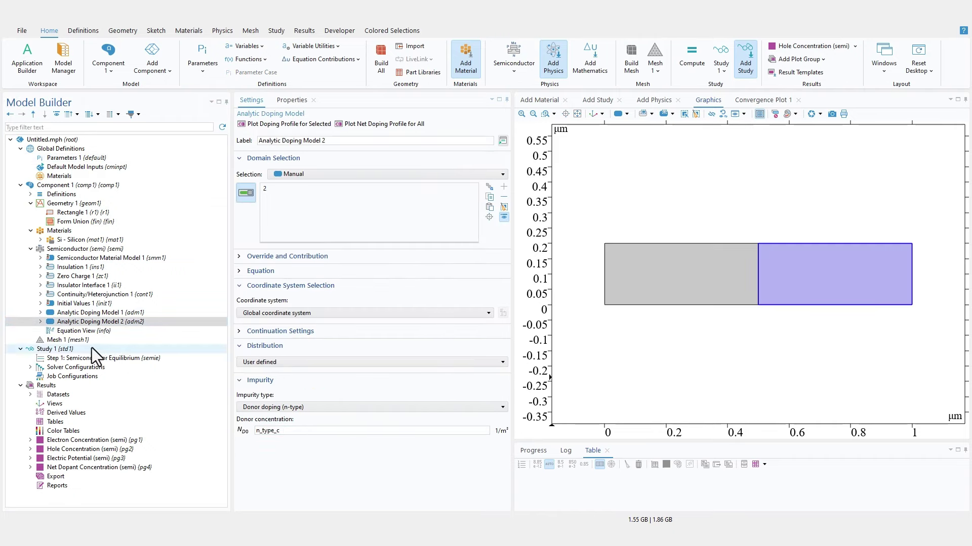
click(258, 123)
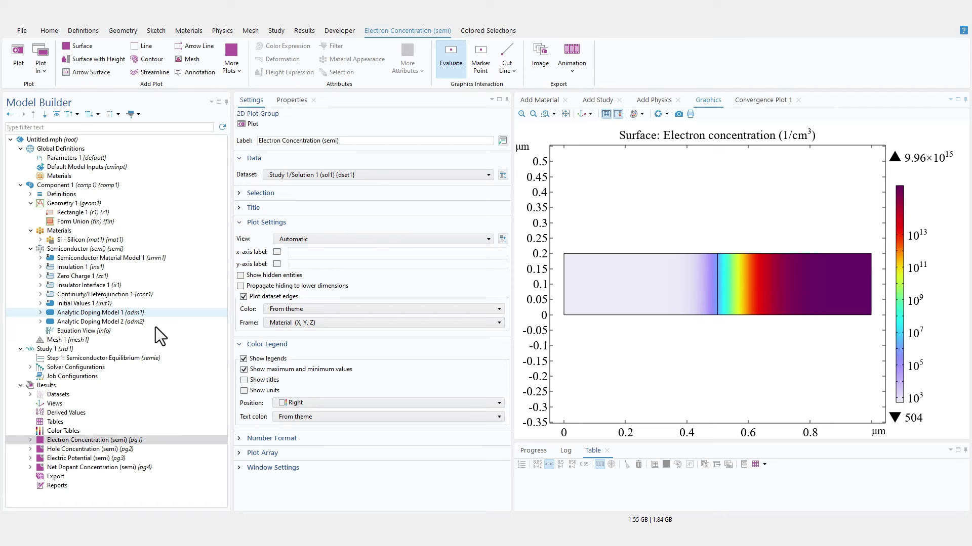
- Check the domain of Analytic Doping Model 1 and review the electron concentration, hole concentration and electric potential plots
click(139, 312)
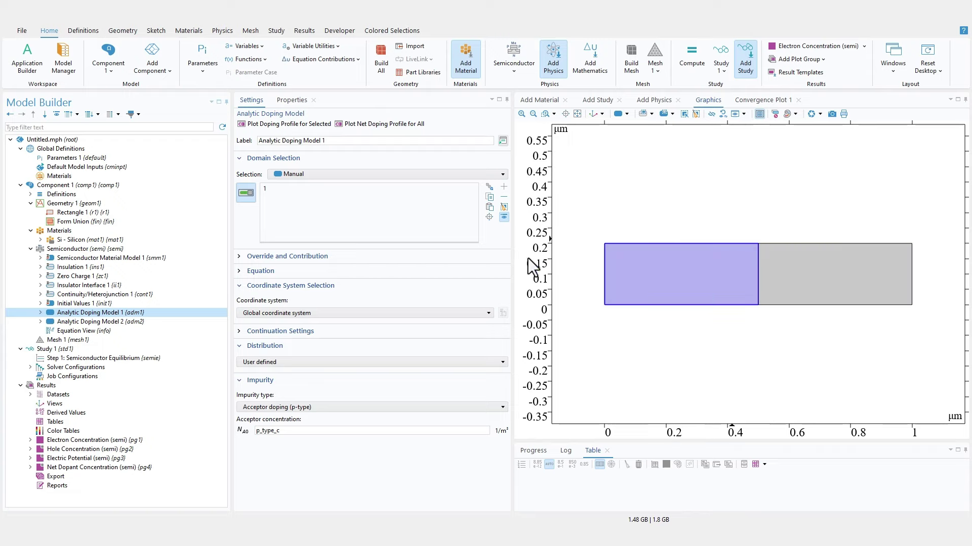
click(106, 440)
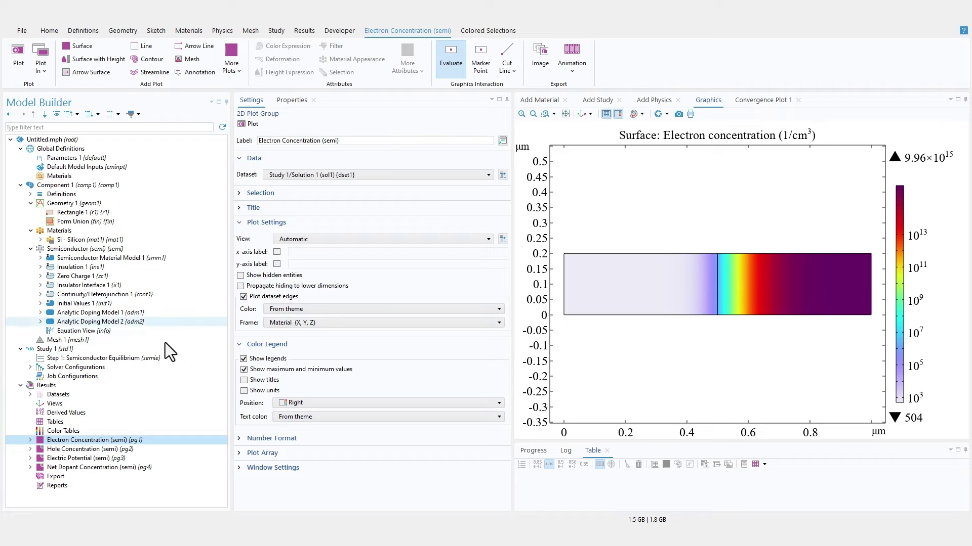
click(129, 449)
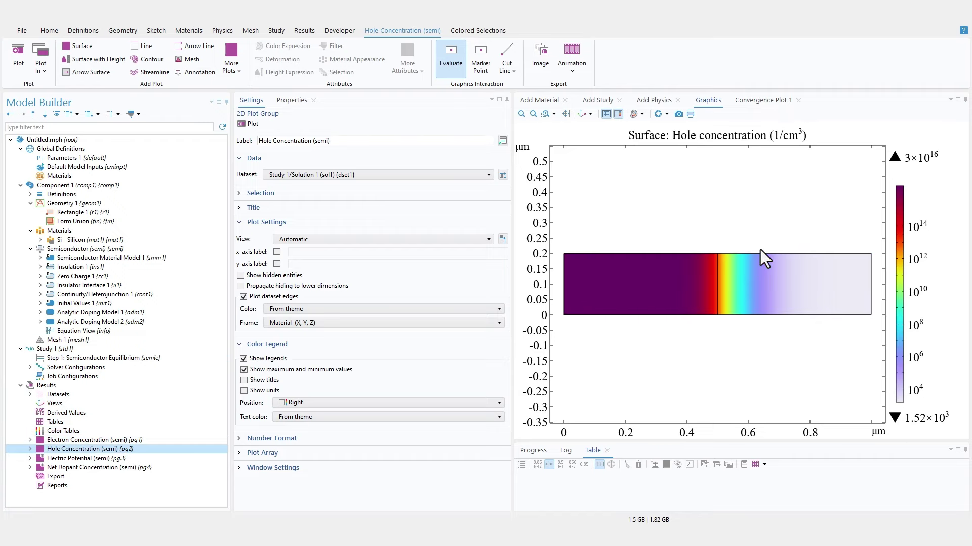
click(117, 459)
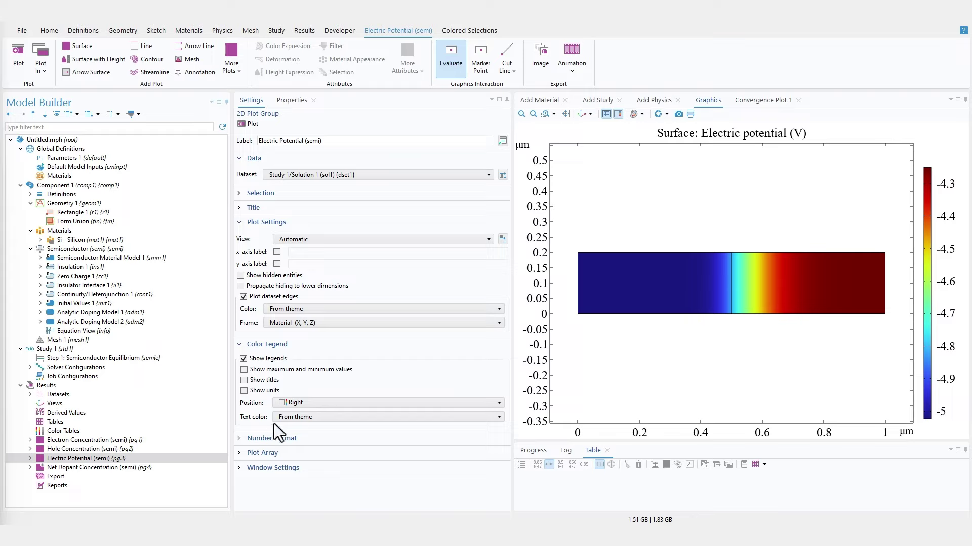
- Add a new 1D Plot Group to the results
click(303, 31)
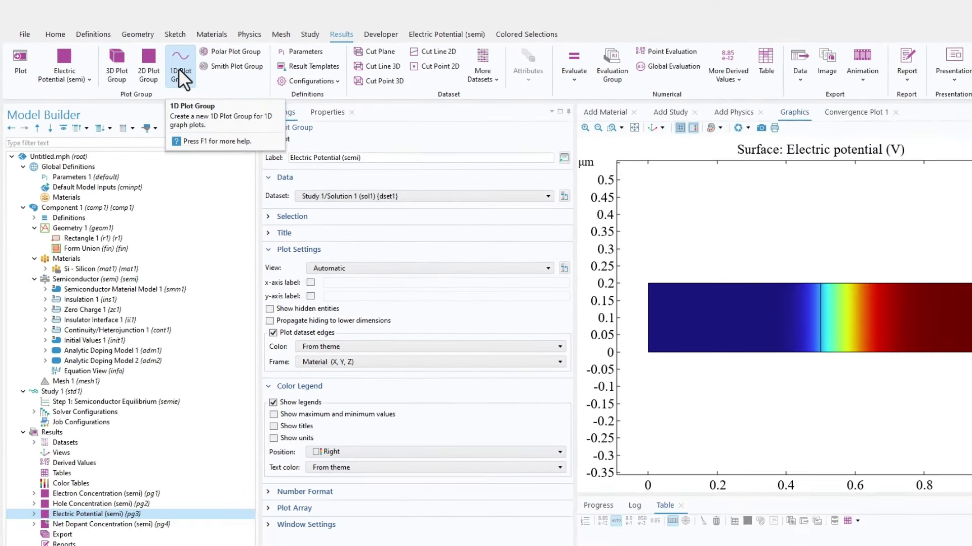
click(178, 69)
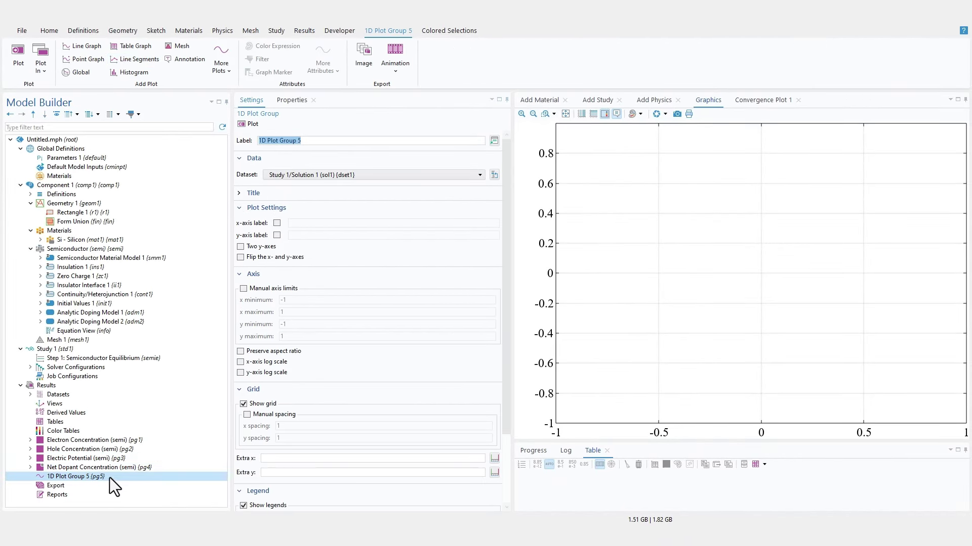
- Add a Line Graph to 1D Plot Group 5 and set its selection to all boundaries
right_click(94, 478)
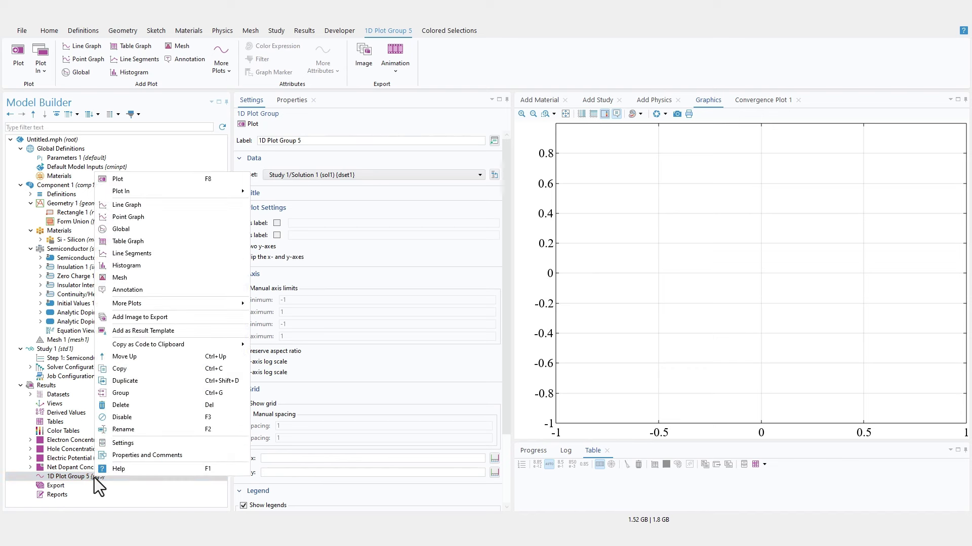
click(154, 206)
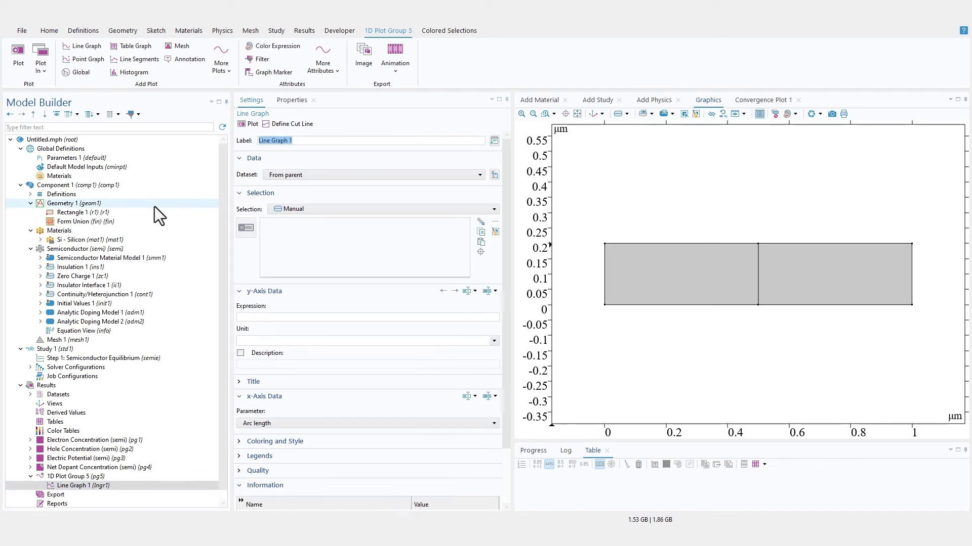
click(331, 209)
click(326, 233)
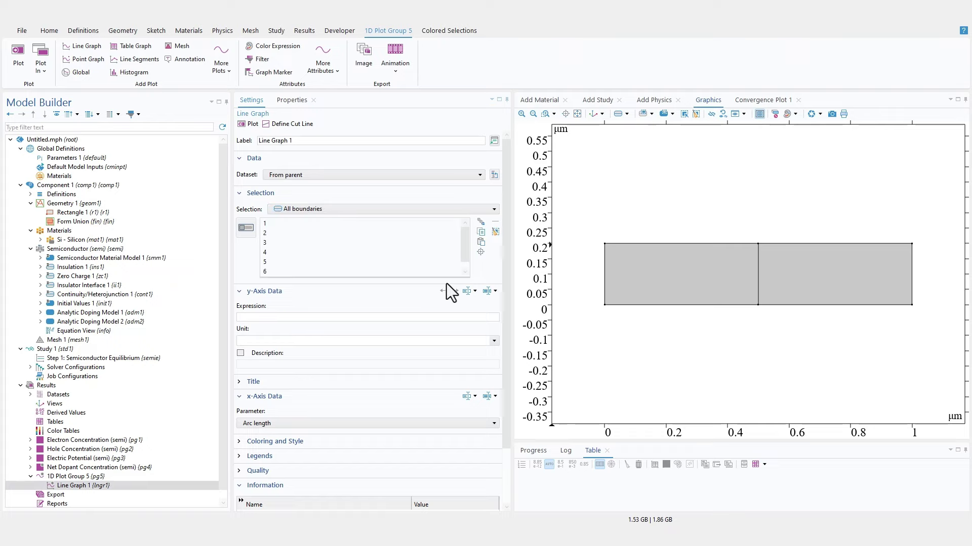
- Define a nearly horizontal cut line for Line Graph 1 across the whole rectangle, from x = 0 to about 1 µm at roughly mid-height
click(292, 127)
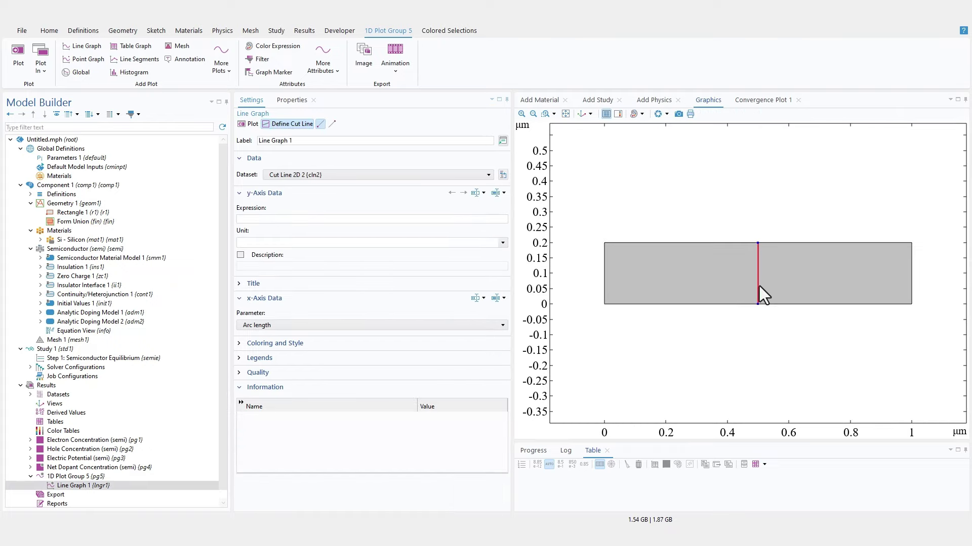
click(605, 271)
click(332, 124)
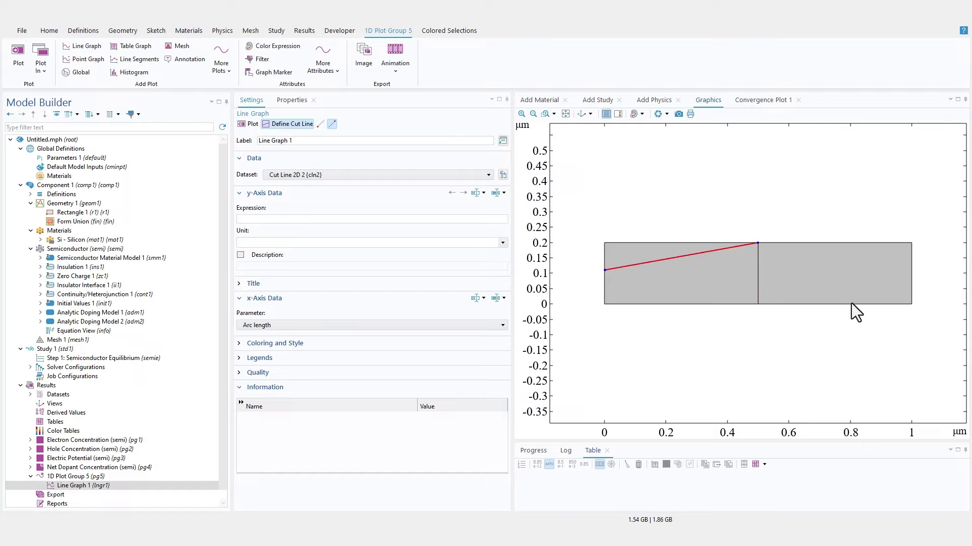
click(907, 272)
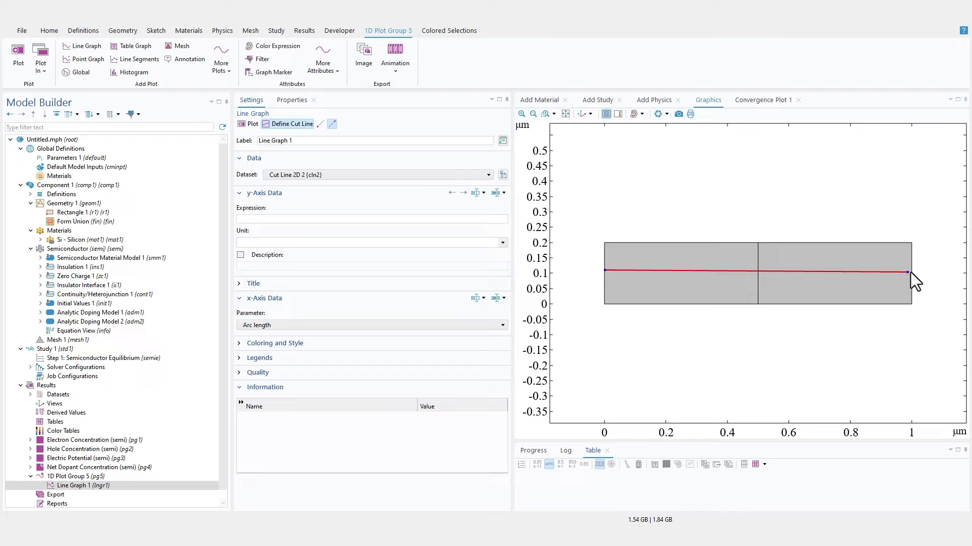
click(910, 272)
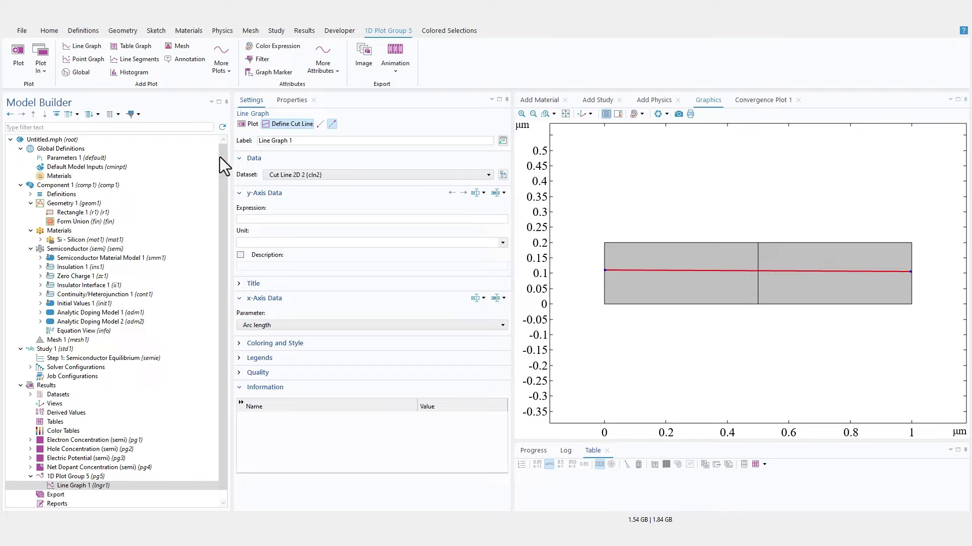
- Set the y-axis expression of Line Graph 1 to abs(semi.N-semi.P) and plot it
click(333, 219)
key(ctrl+v)
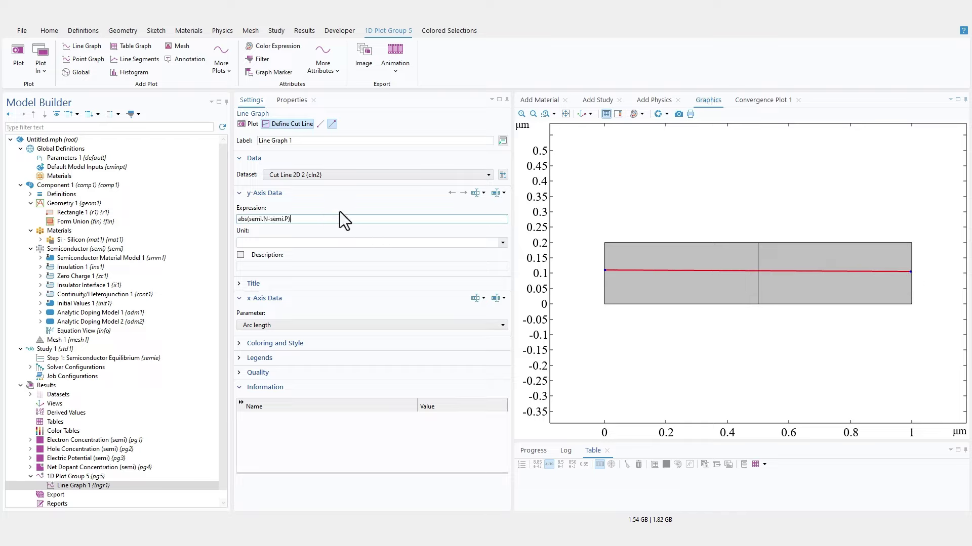
click(342, 197)
click(265, 196)
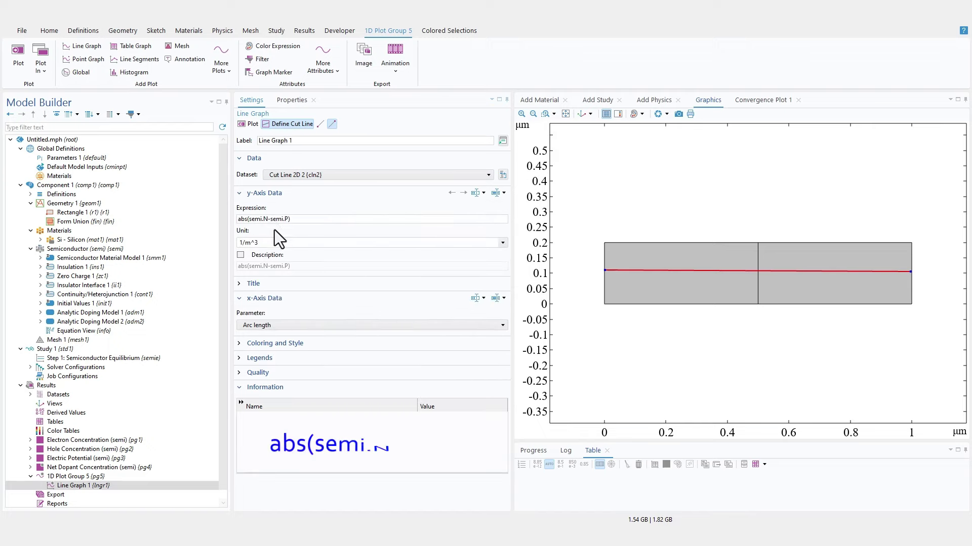
mouse_move(268, 219)
mouse_down()
mouse_move(253, 220)
mouse_move(278, 221)
mouse_up()
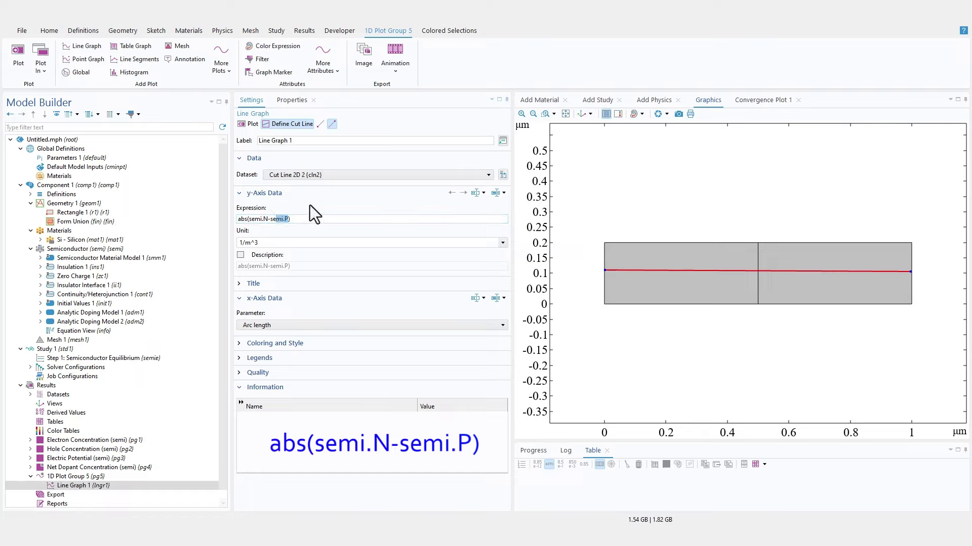
click(246, 219)
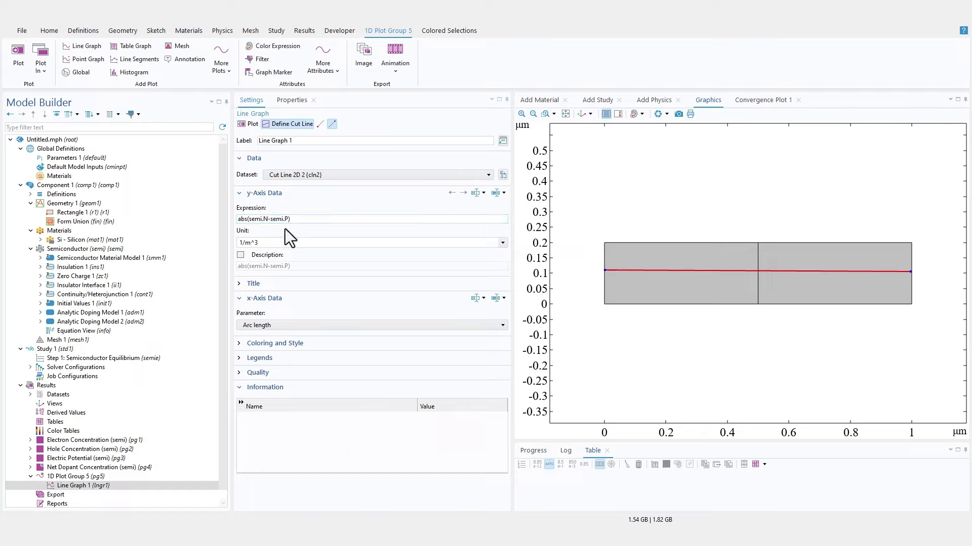
click(251, 126)
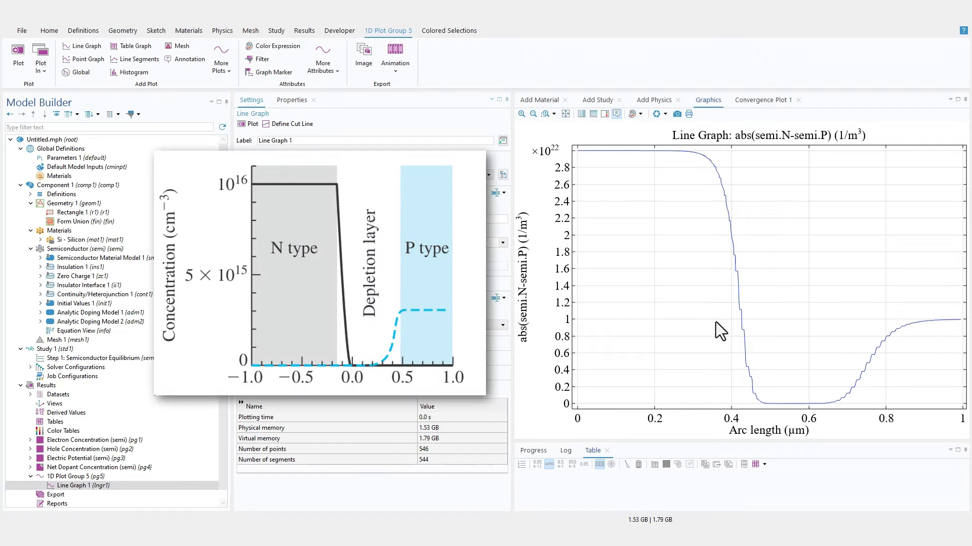
- Examine the abs(semi.N-semi.P) curve around the depletion region and on the p and n sides
scroll(792, 408, up, 1)
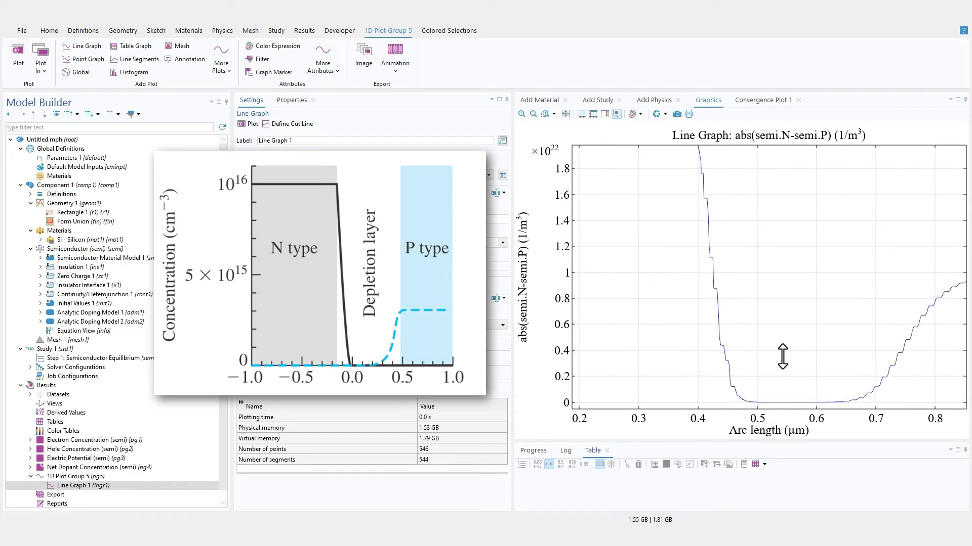
scroll(794, 407, up, 1)
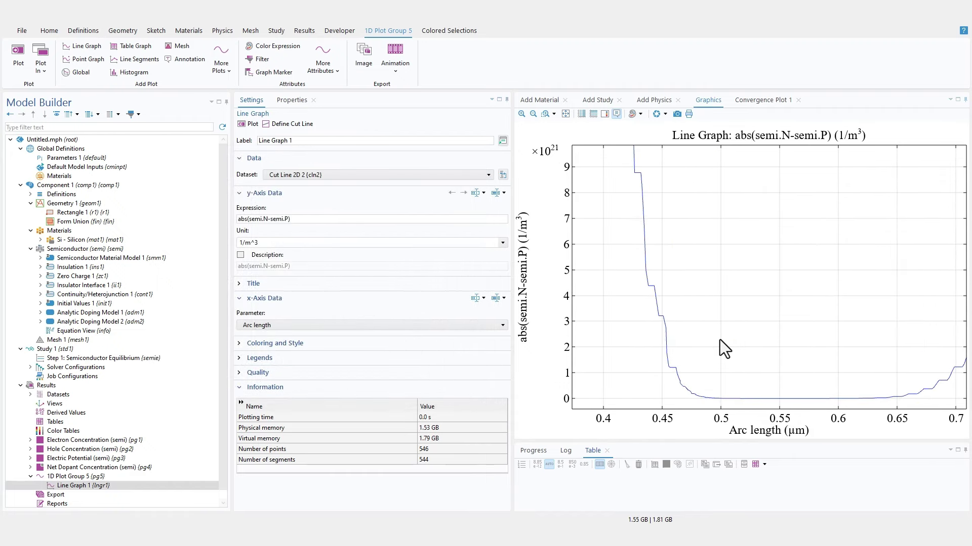
scroll(721, 359, down, 2)
scroll(724, 384, up, 1)
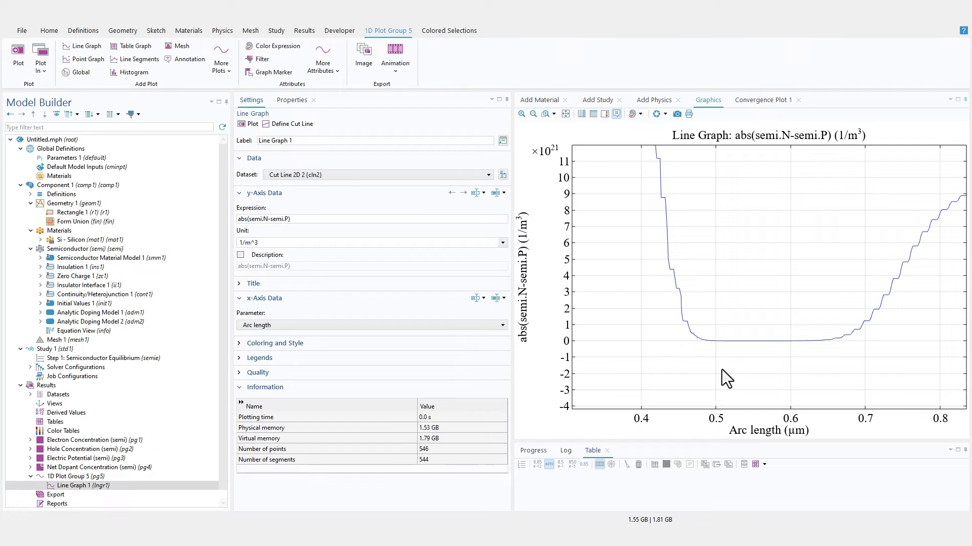
scroll(722, 367, down, 1)
scroll(728, 355, down, 2)
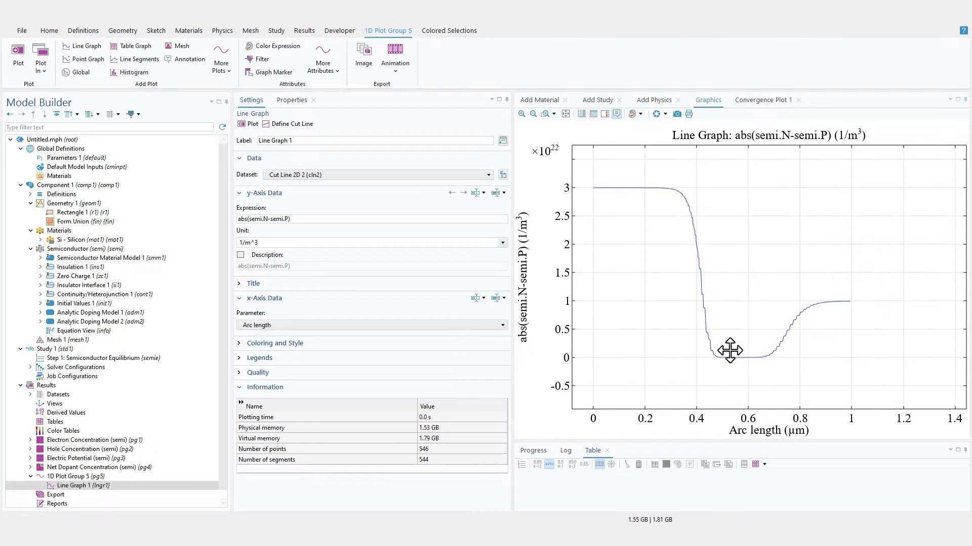
scroll(754, 333, up, 1)
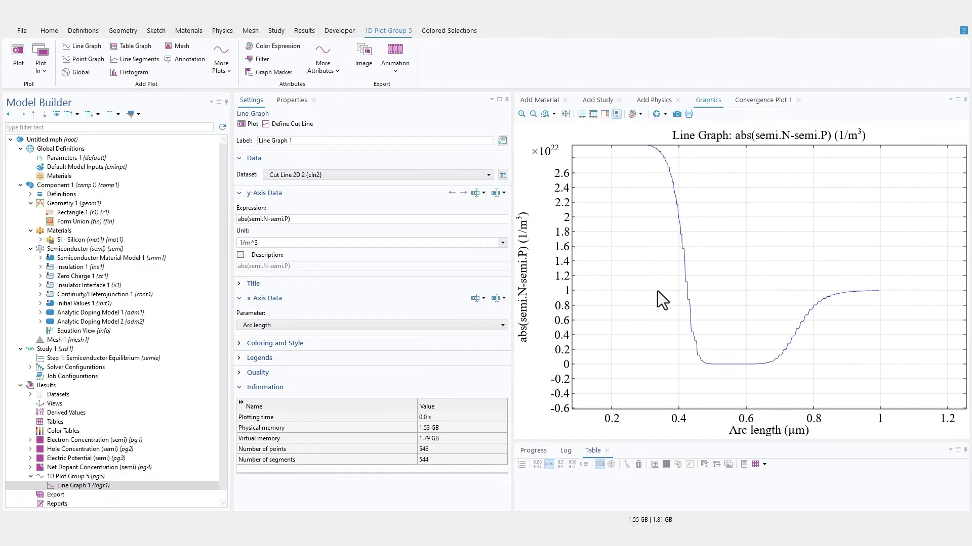
scroll(739, 316, down, 2)
mouse_move(783, 310)
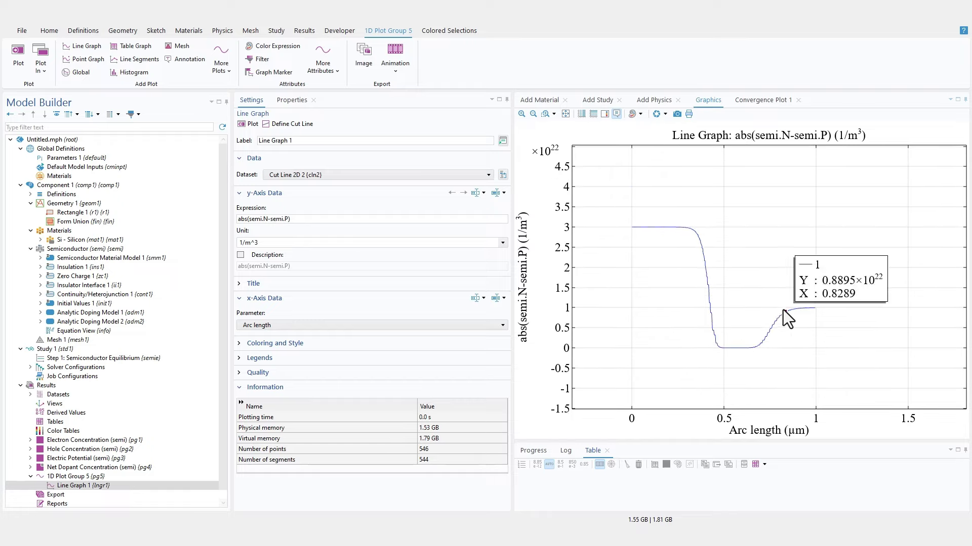
click(565, 113)
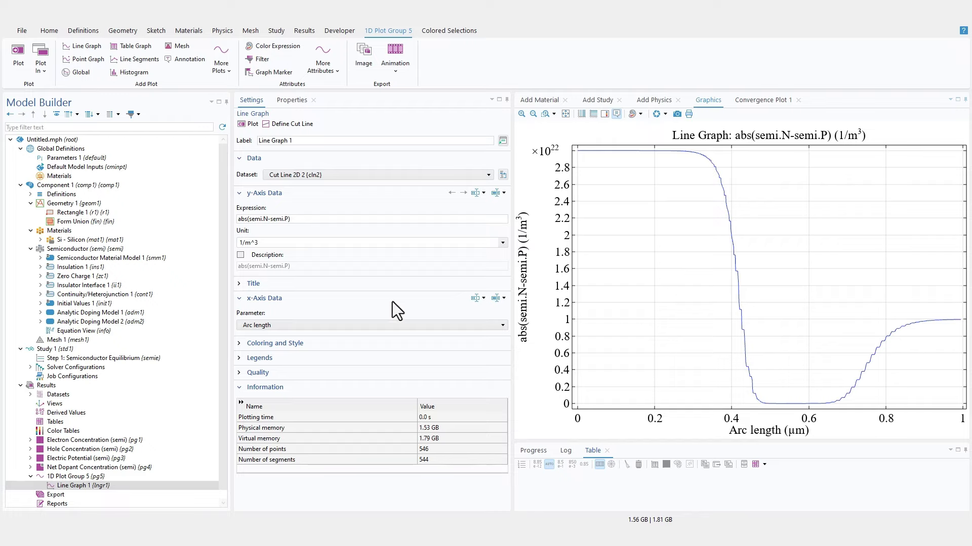
- Copy the expression abs(semi.N-semi.P) from Line Graph 1, use it for Surface 1 of the Electric Potential plot group and plot it
click(302, 218)
drag(302, 219, 241, 229)
key(ctrl+c)
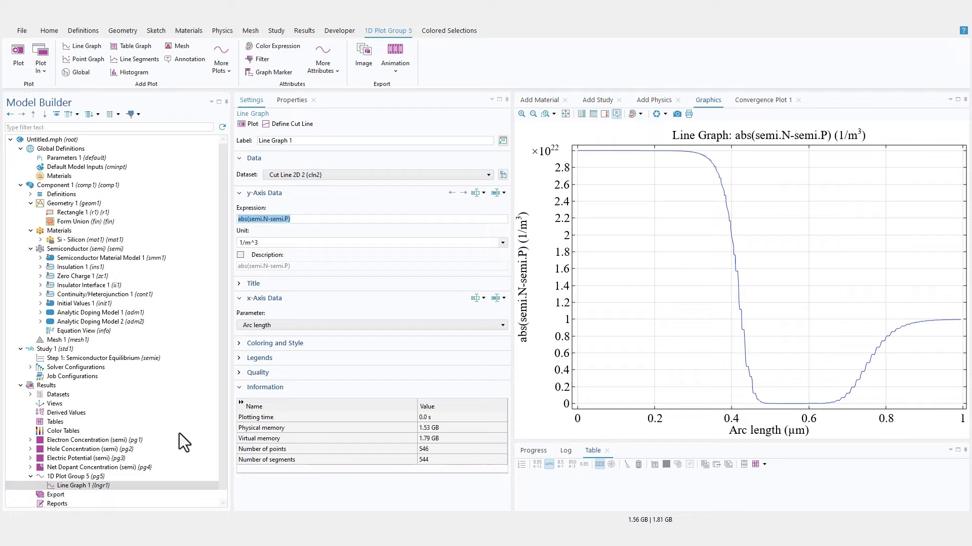
click(96, 469)
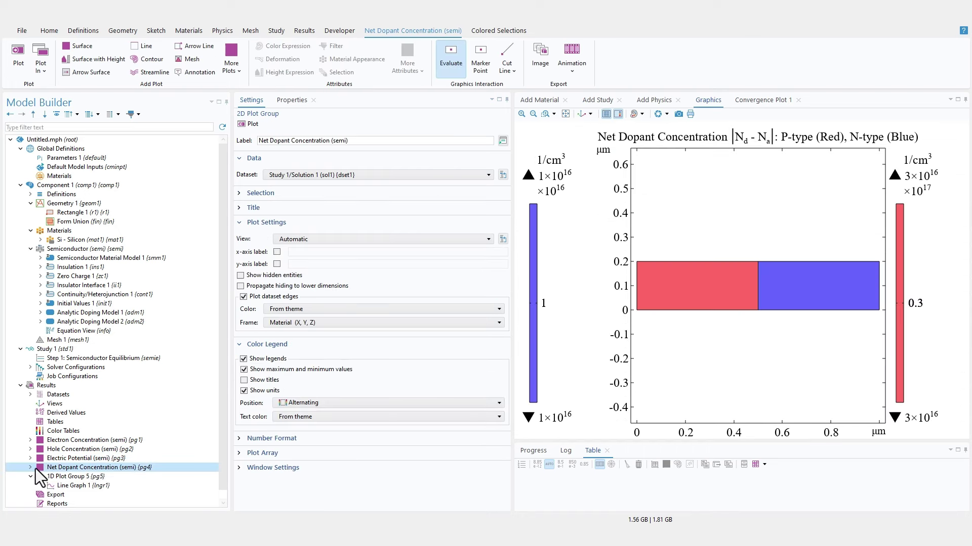
click(31, 468)
click(77, 458)
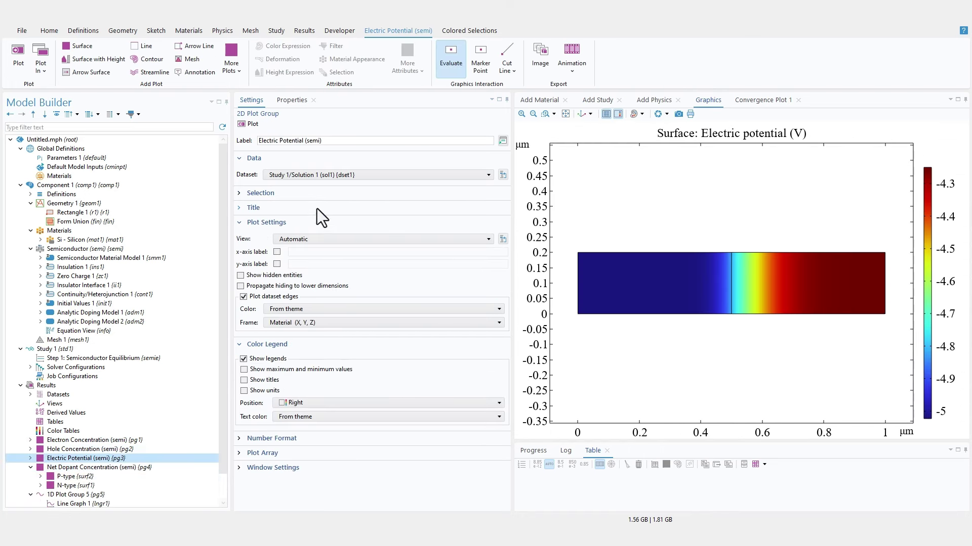
click(31, 458)
click(65, 467)
drag(272, 217, 221, 216)
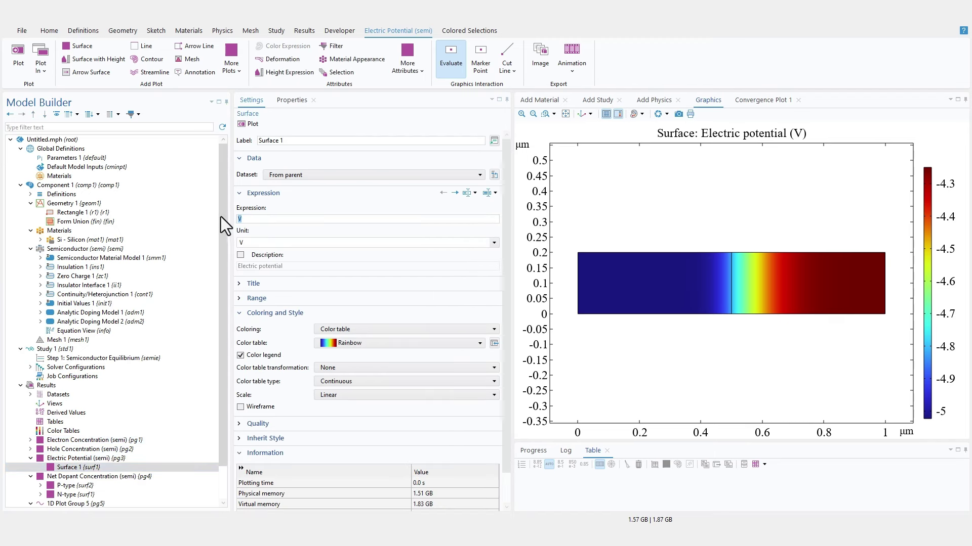
key(ctrl+v)
click(252, 124)
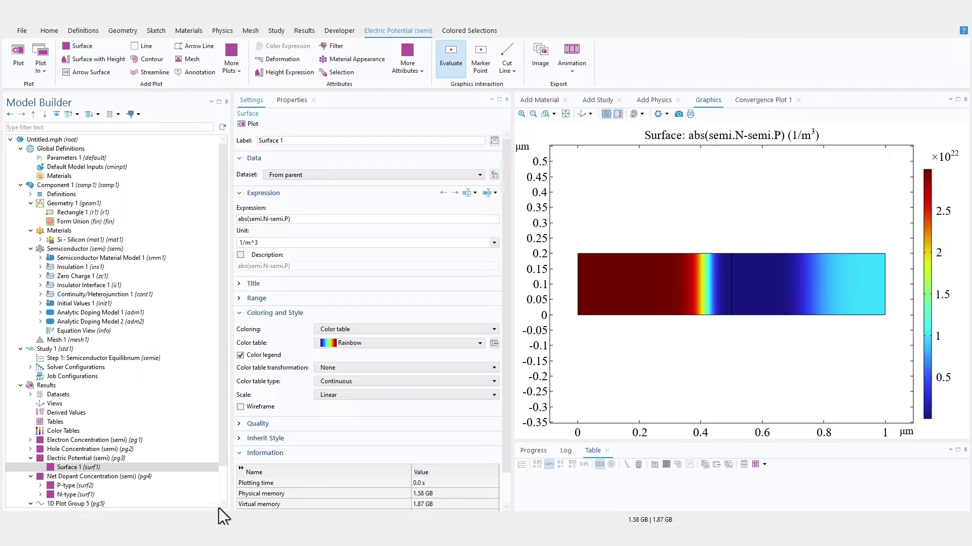
click(31, 460)
click(30, 468)
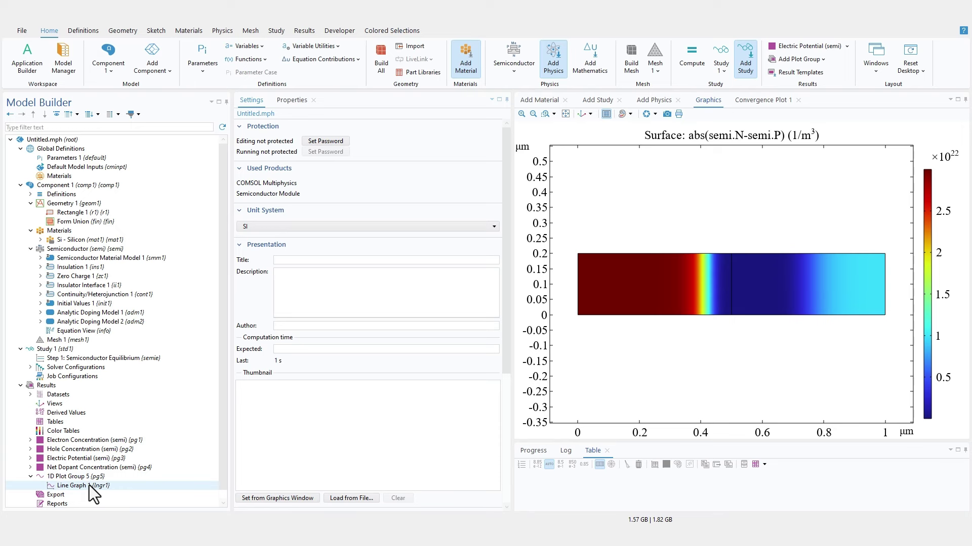
- Change the y-axis expression of Line Graph 1 to semi.N
click(89, 484)
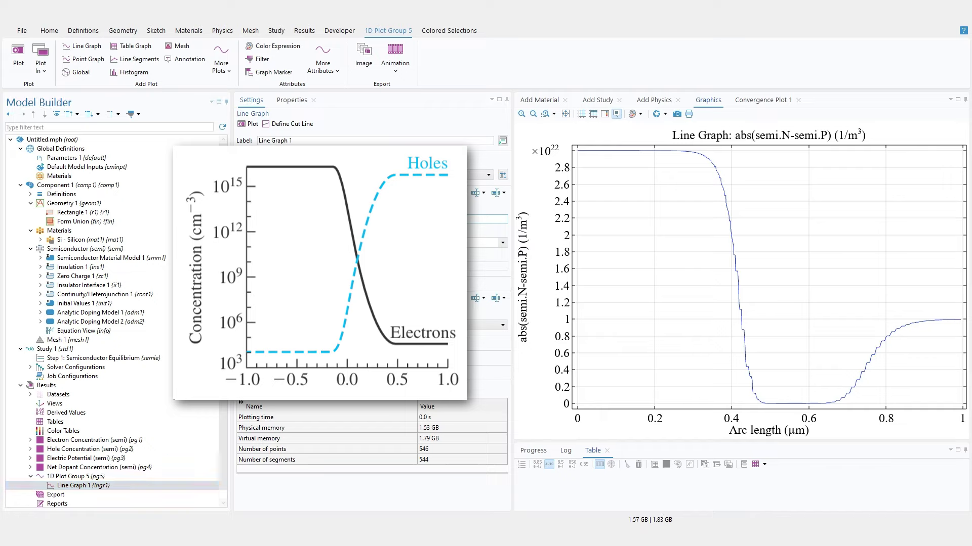
key(Delete)
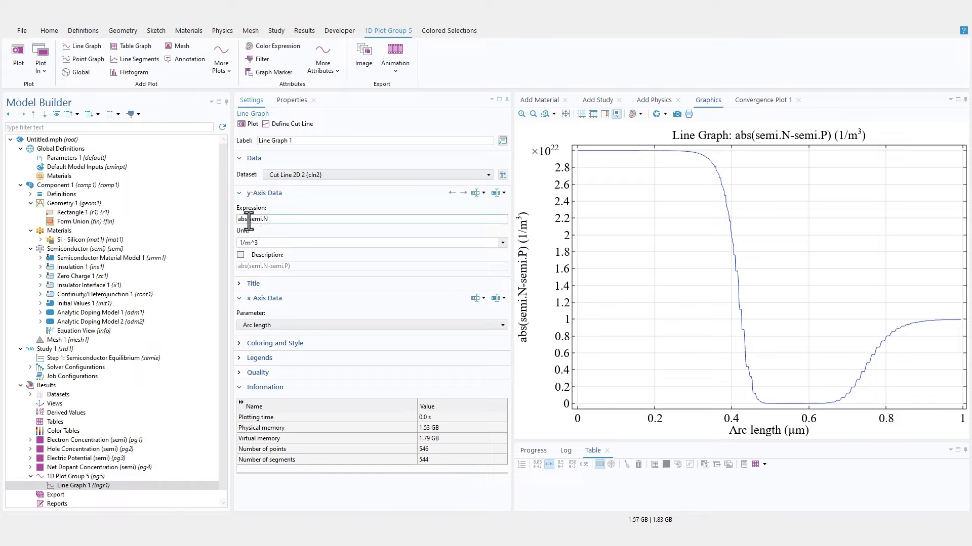
key(BackSpace)
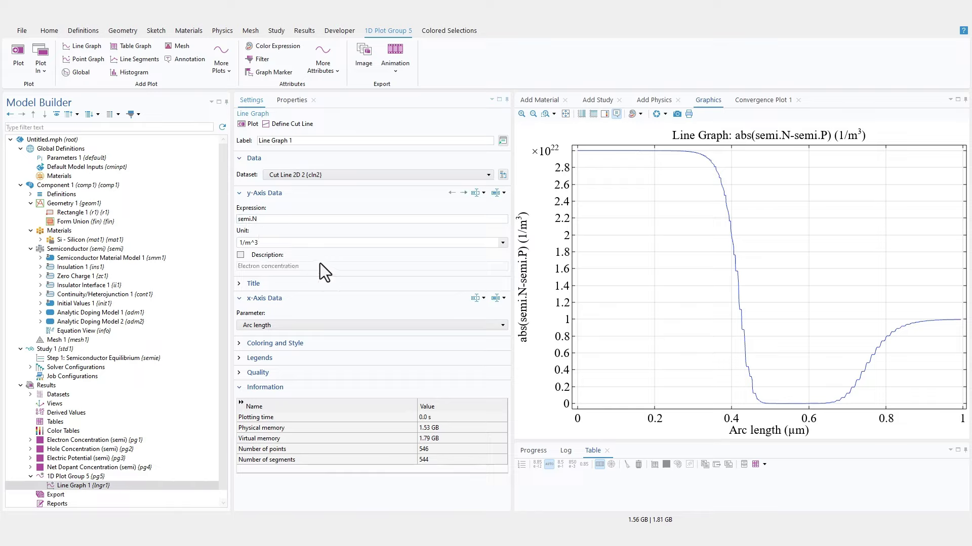
- Duplicate Line Graph 1, set the copy's y-axis expression to semi.P and display both curves in 1D Plot Group 5
right_click(98, 486)
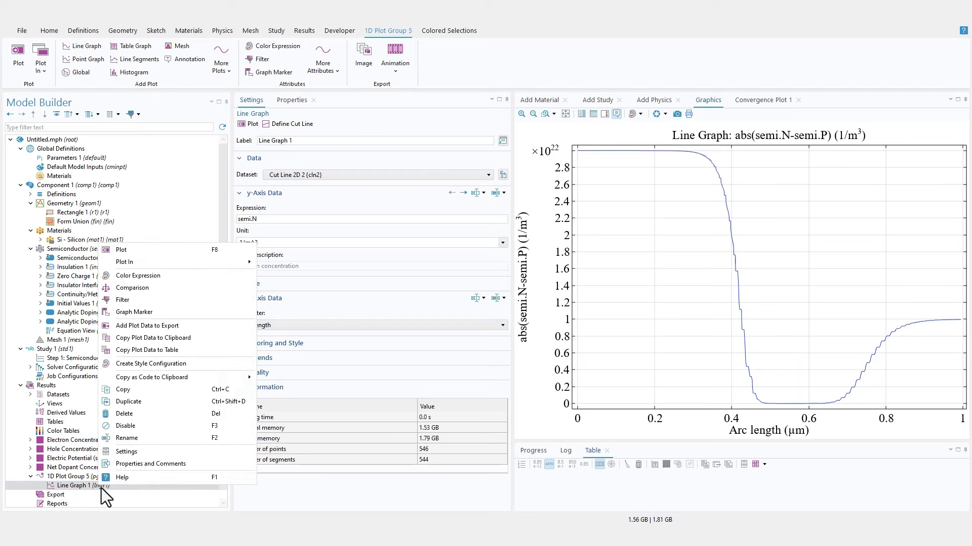
click(139, 402)
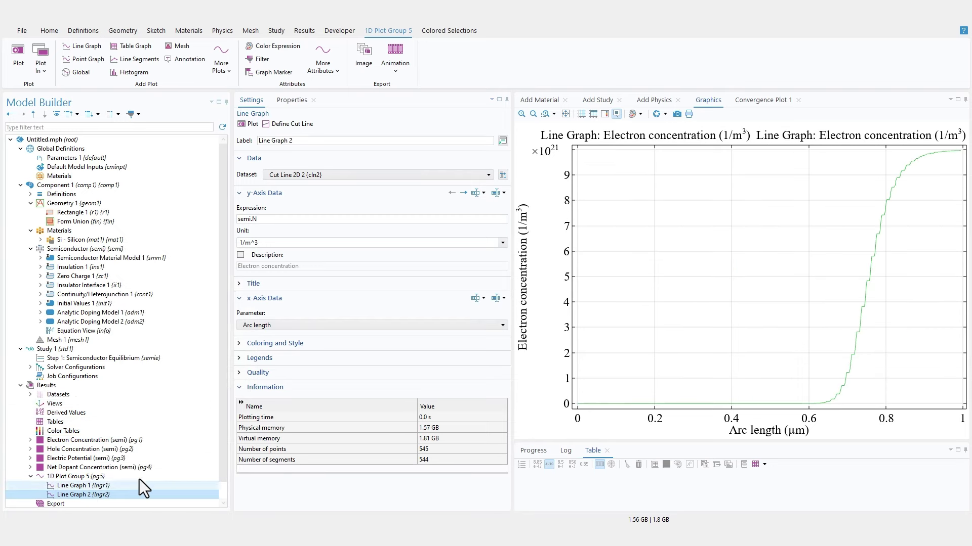
click(279, 219)
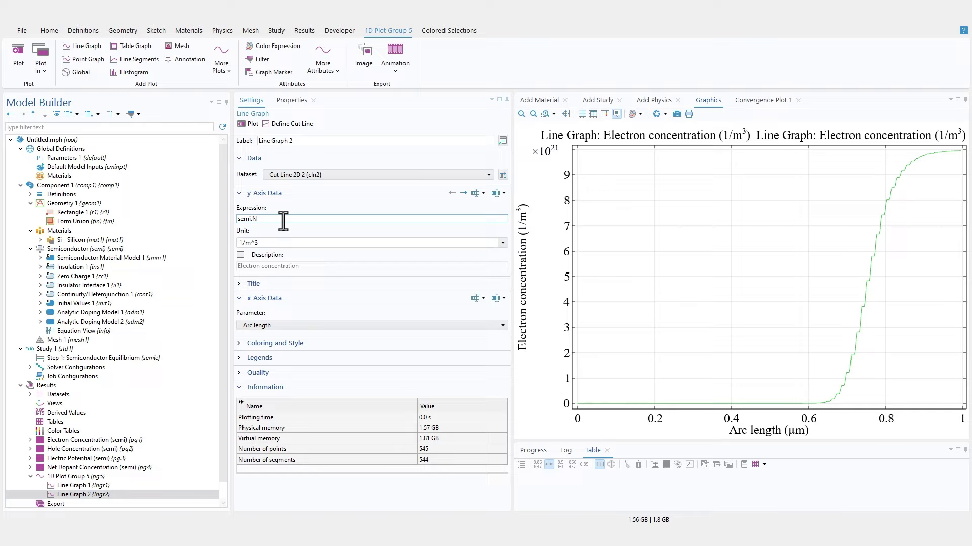
text(P)
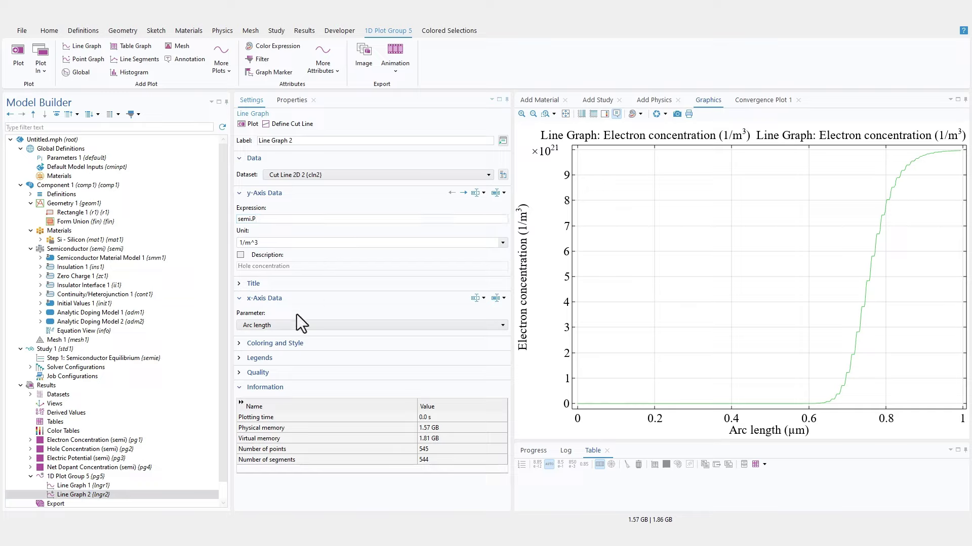
click(101, 486)
click(99, 478)
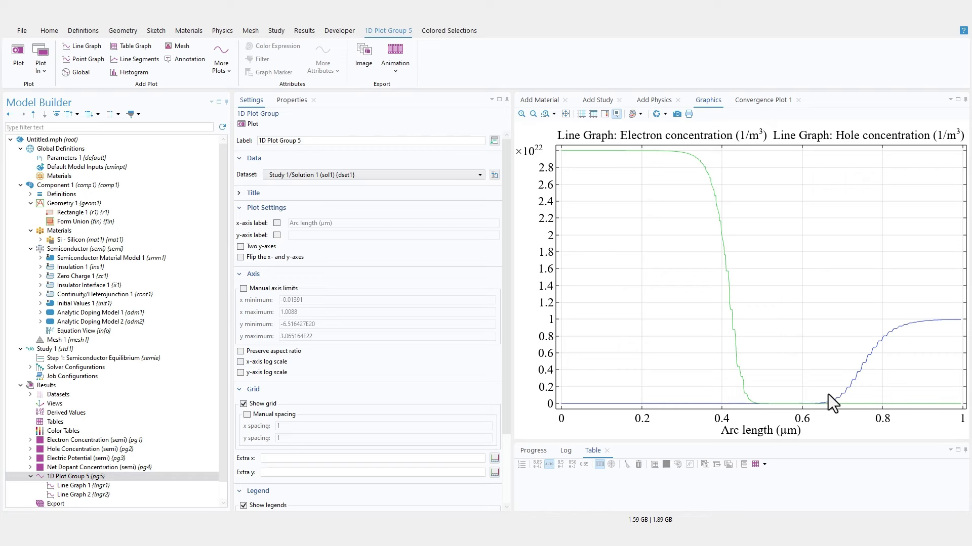
- Check the expressions of both line graphs, switch the y-axis to a logarithmic scale and inspect the curve values
click(91, 487)
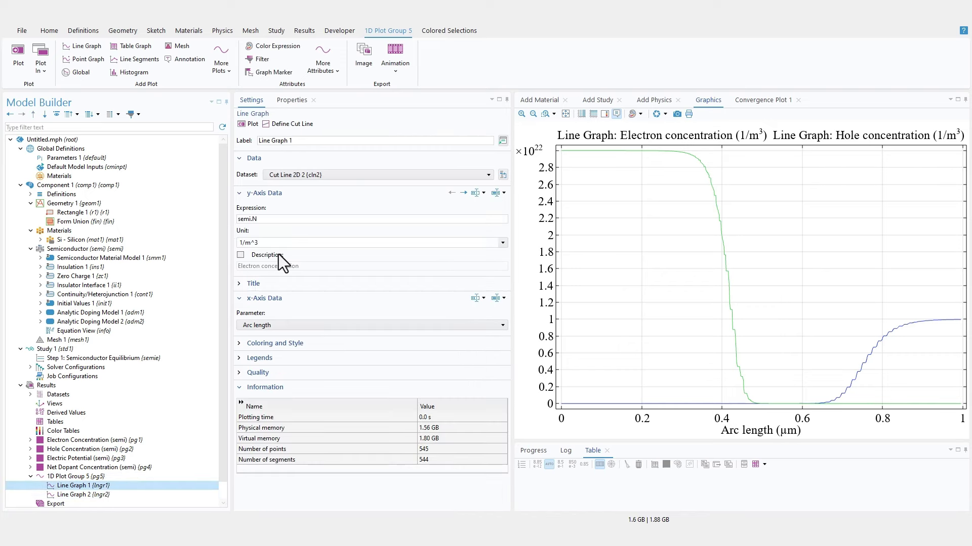
click(115, 496)
click(119, 486)
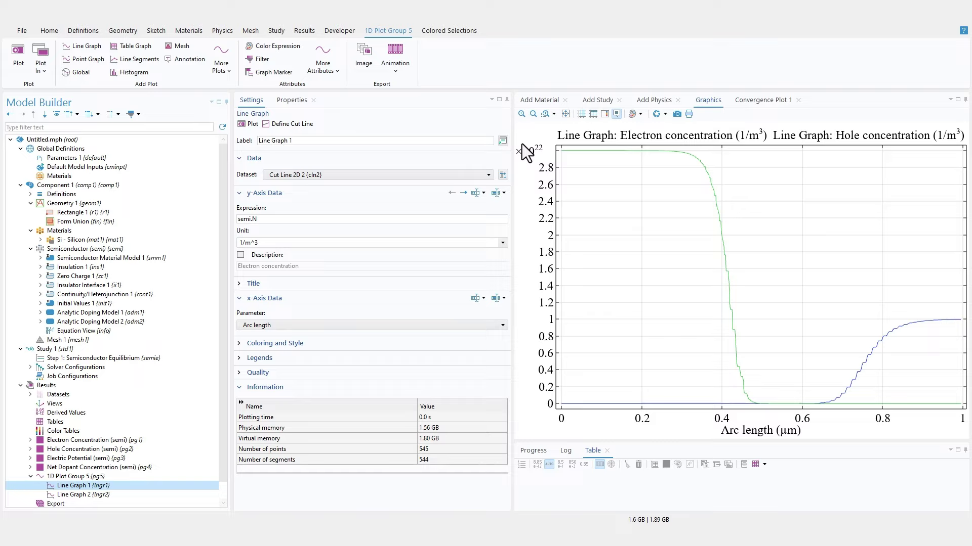
click(593, 117)
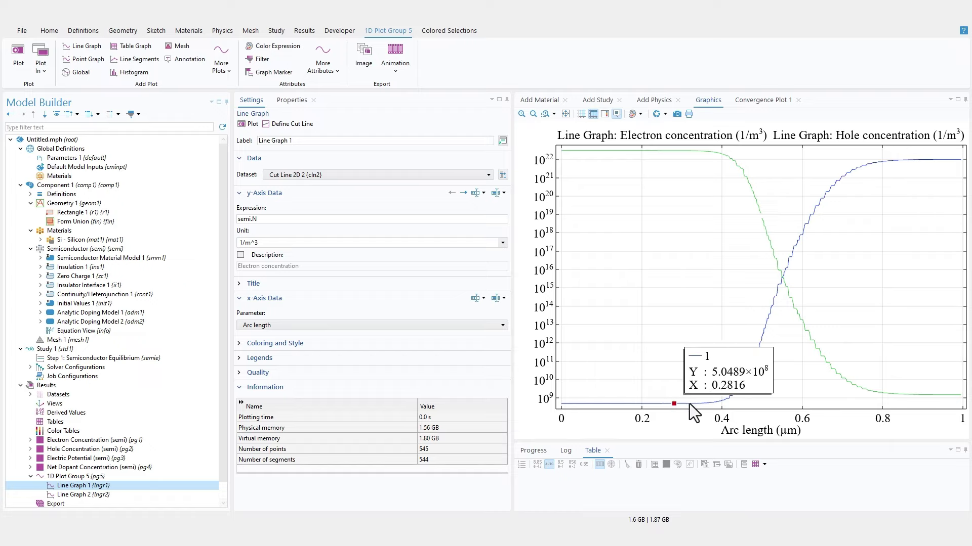
mouse_move(908, 162)
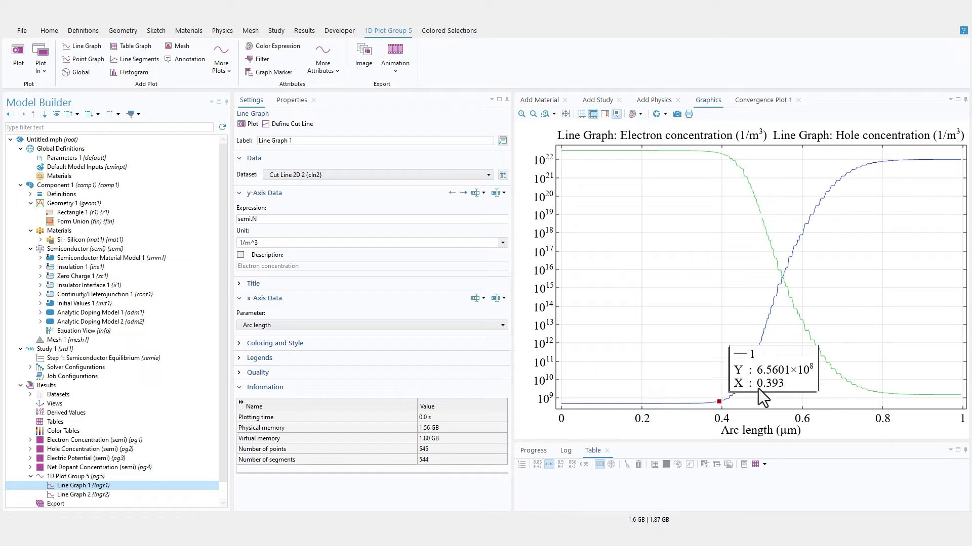